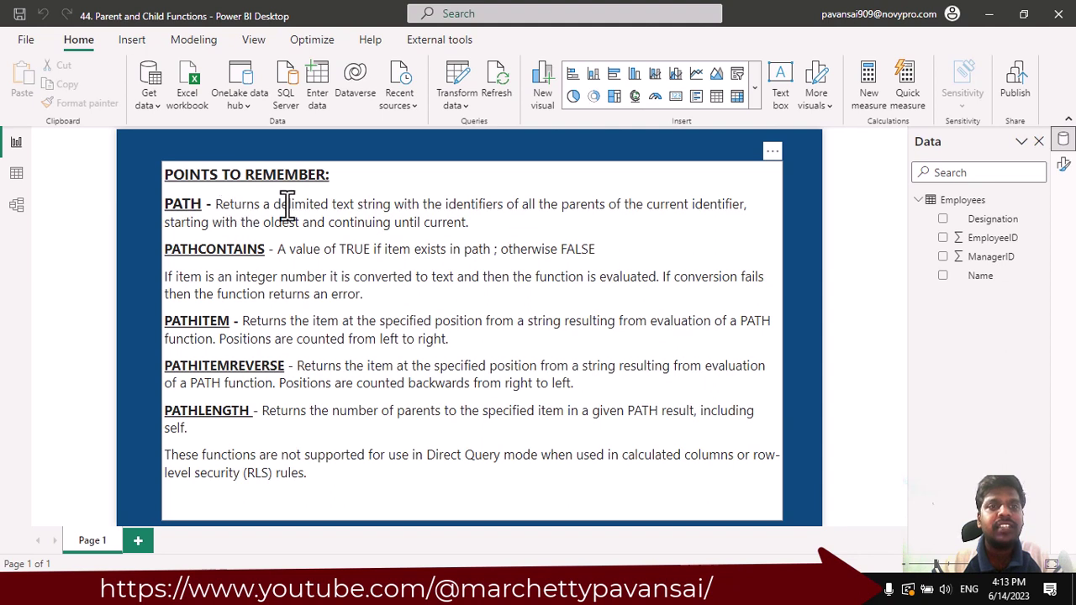
- Highlight the PATH and PATHCONTAINS descriptions in the notes text box
left_click_drag(273, 204, 746, 211)
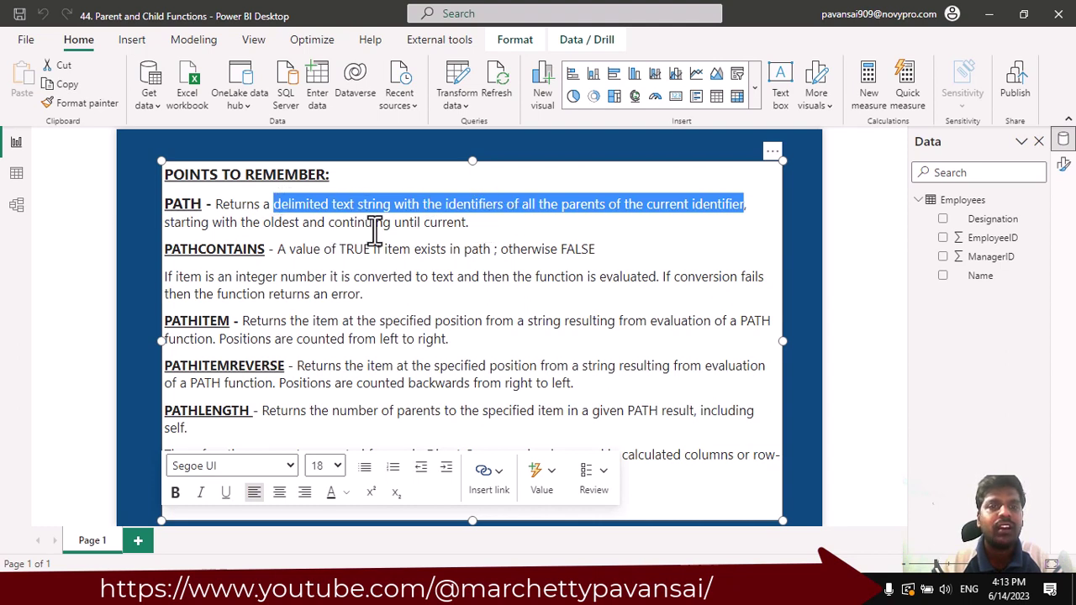
left_click(288, 249)
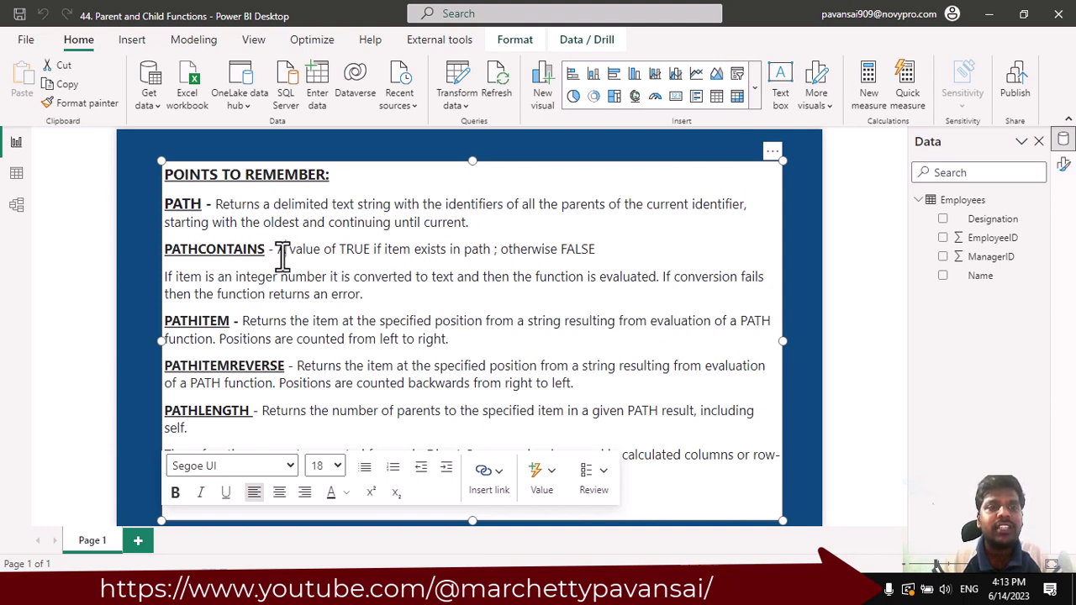
left_click_drag(278, 250, 595, 250)
left_click_drag(480, 257, 593, 249)
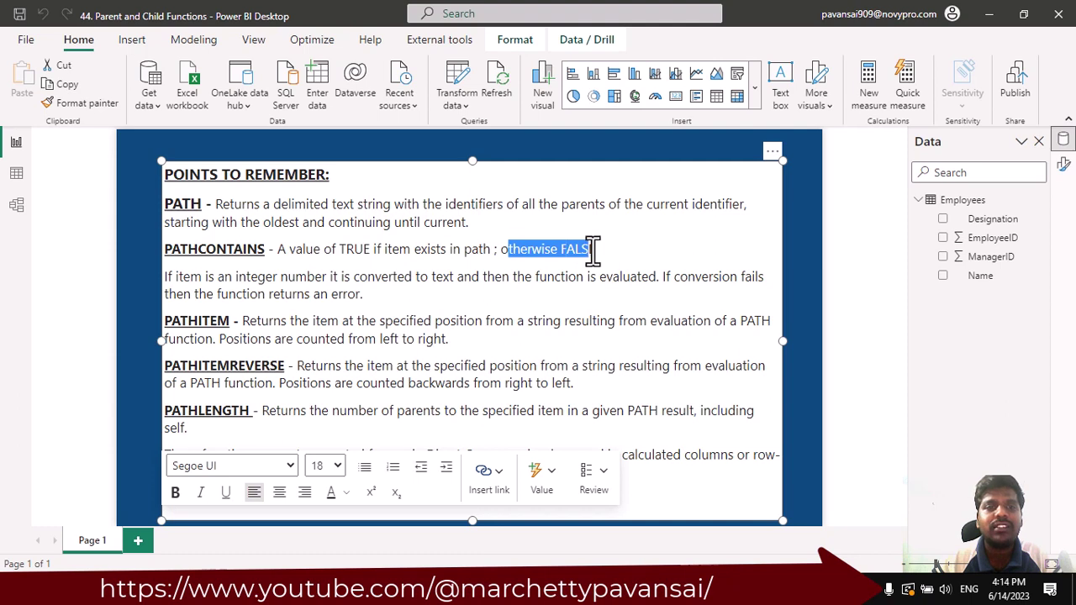
left_click(280, 290)
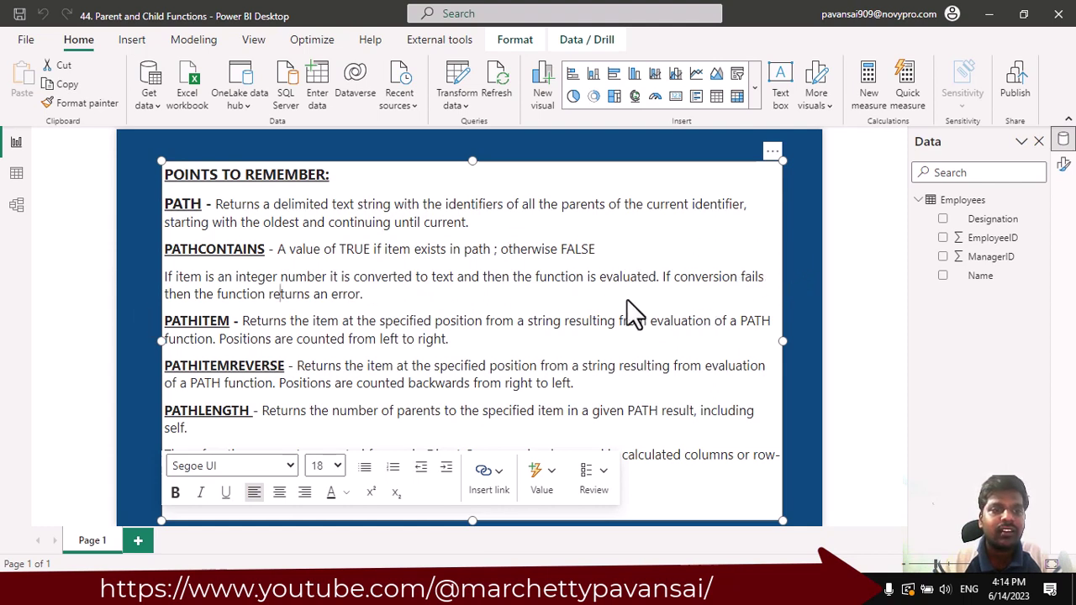
key("Escape")
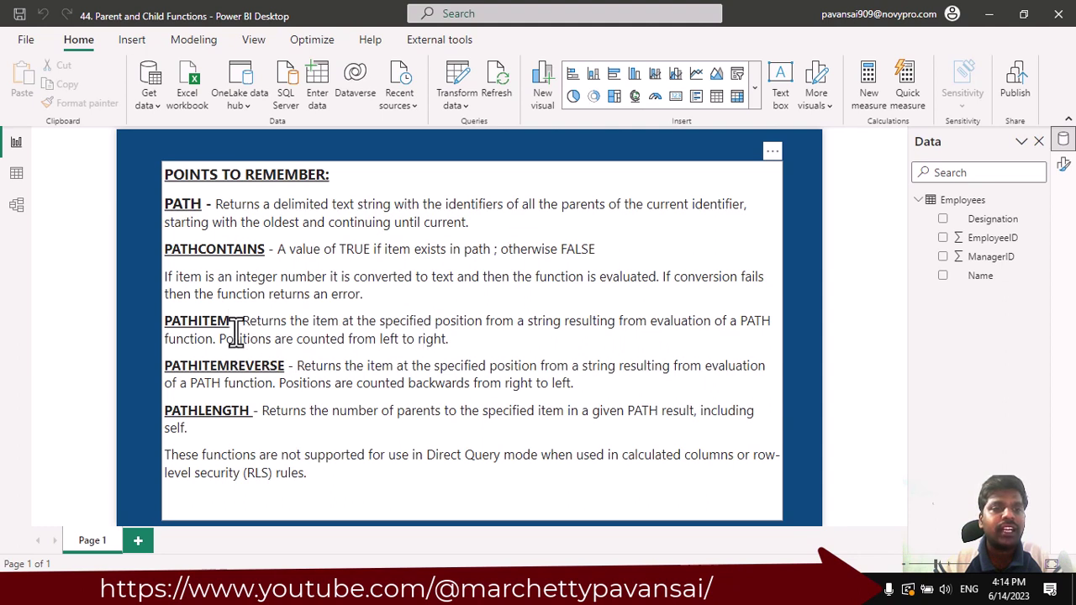
- Highlight the PATHITEM, PATHITEMREVERSE and PATHLENGTH notes, then show the Employees table in Data view
left_click_drag(236, 320, 166, 322)
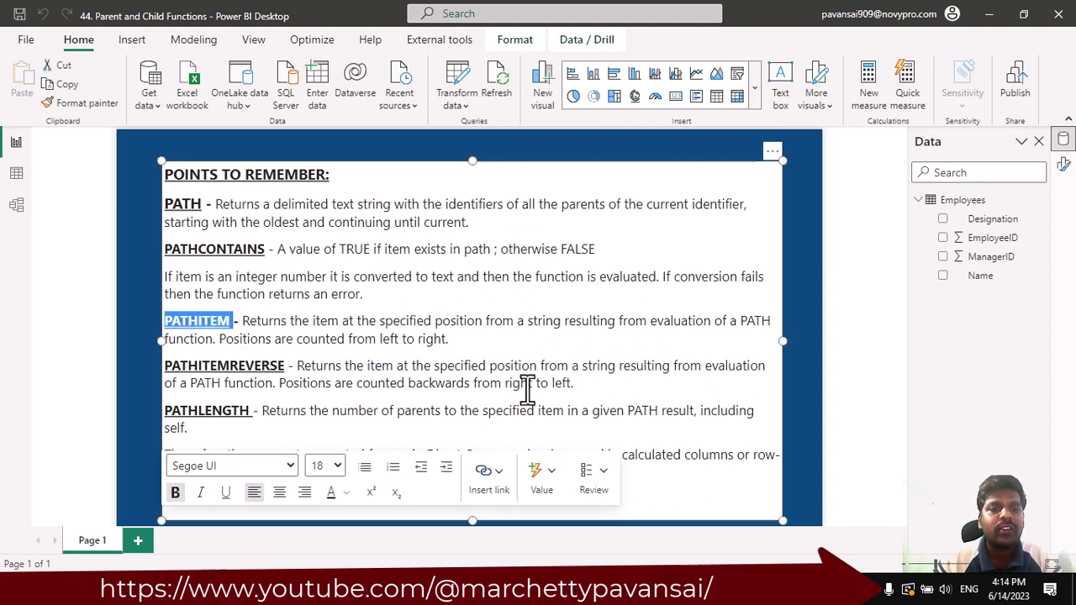
left_click_drag(286, 367, 164, 367)
key("Escape")
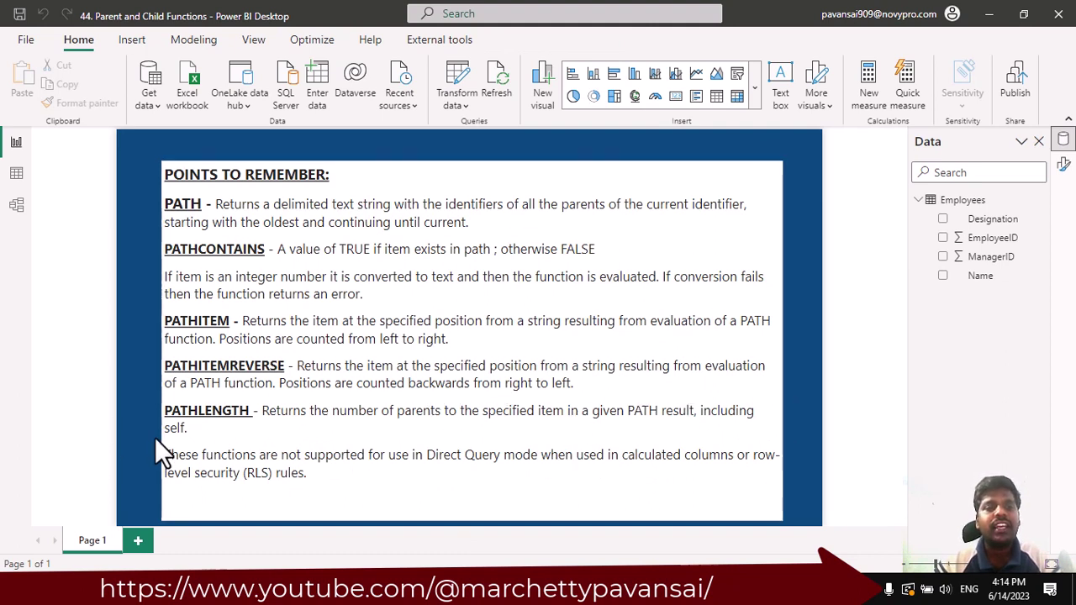
left_click_drag(193, 430, 164, 427)
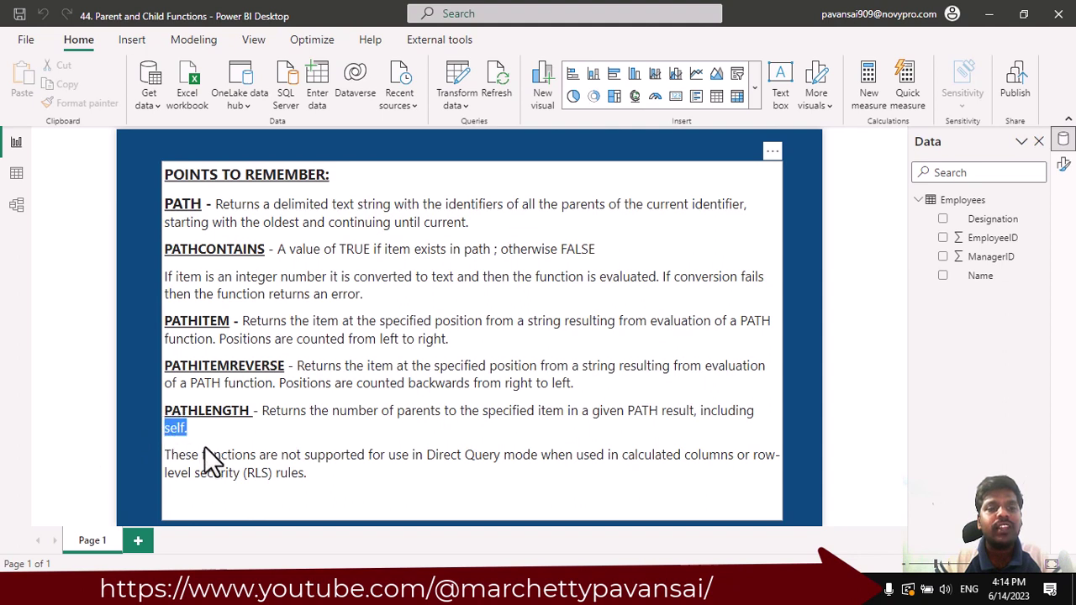
left_click(796, 412)
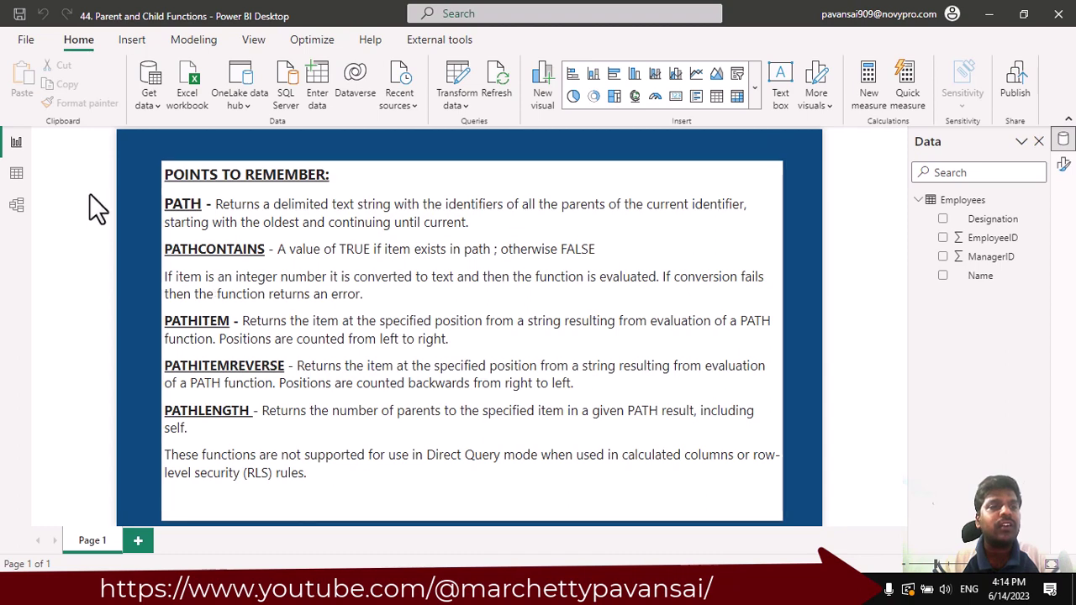
left_click(17, 174)
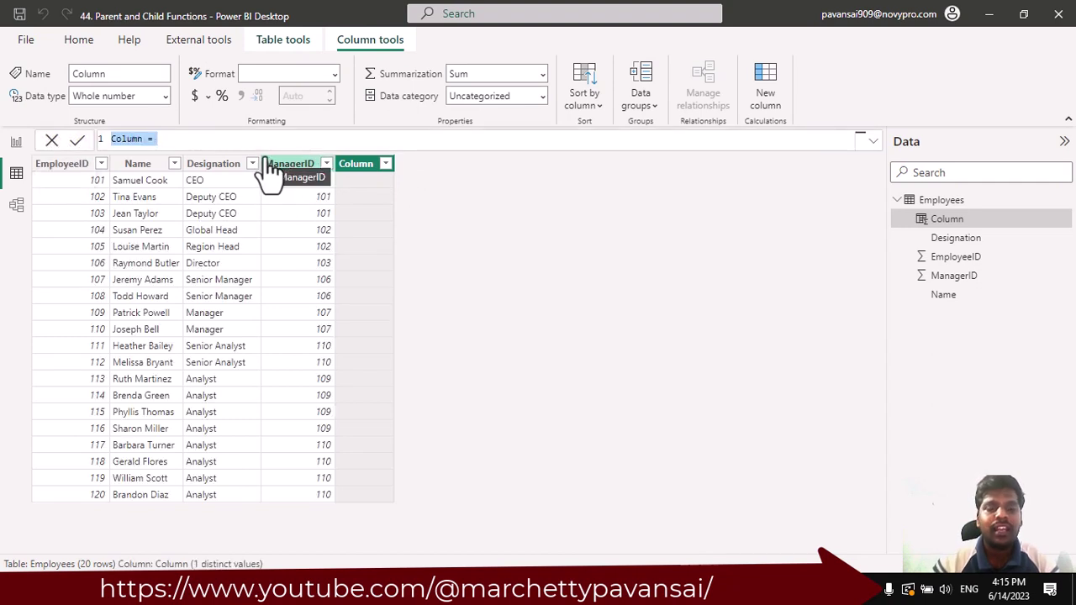
- Create the column Mypath = PATH(Employees[EmployeeID],Employees[ManagerID]) using formula autocomplete
type("Mypath")
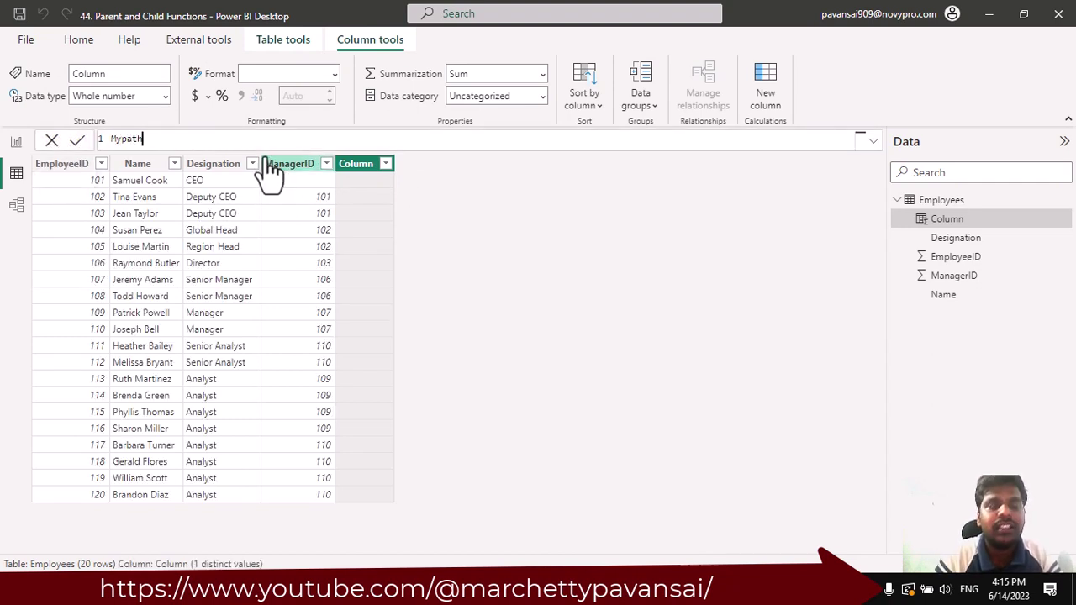
type(" = PATH(")
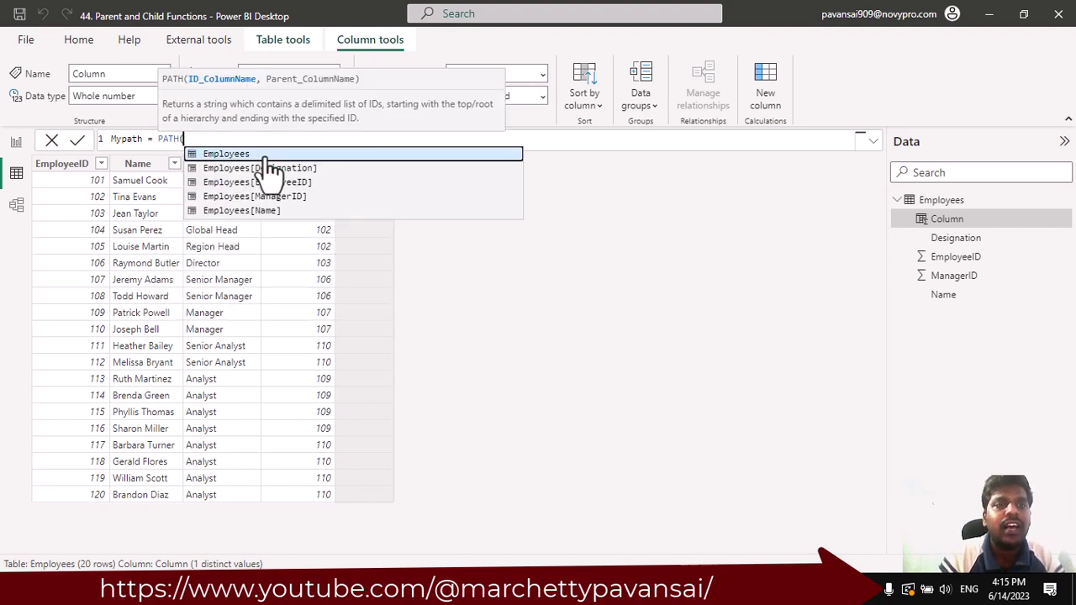
type("emp")
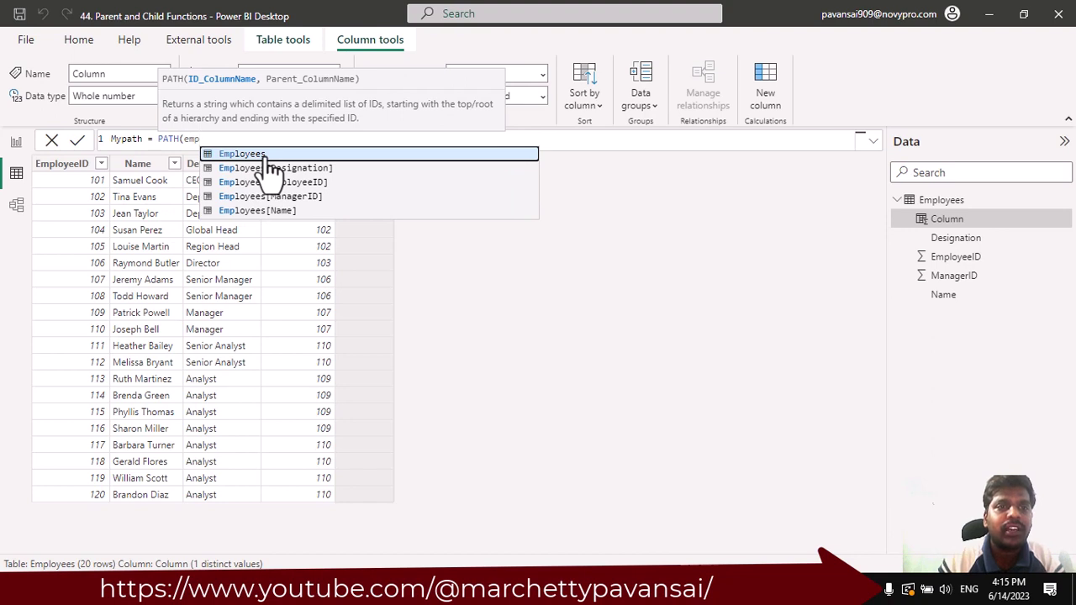
key("Down")
key("Down")
key("Tab")
type(",")
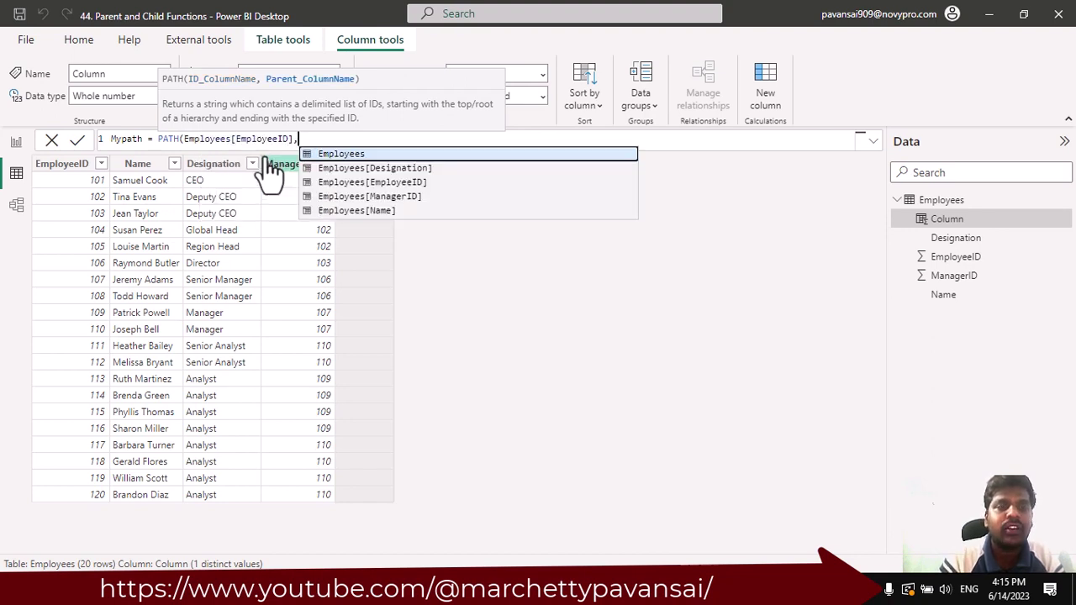
key("Down")
key("Down")
key("Down")
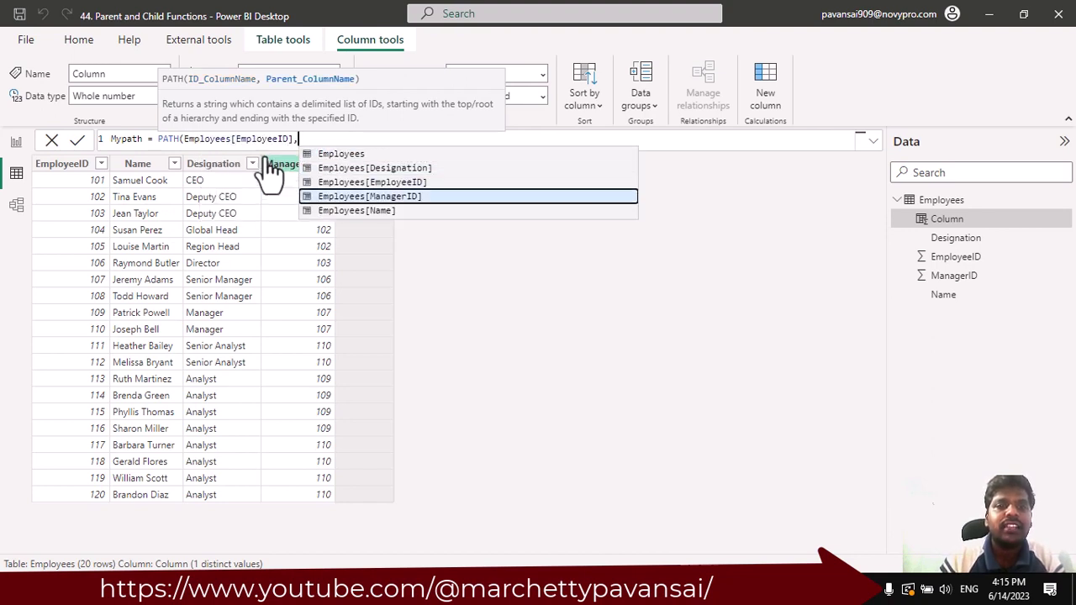
key("Tab")
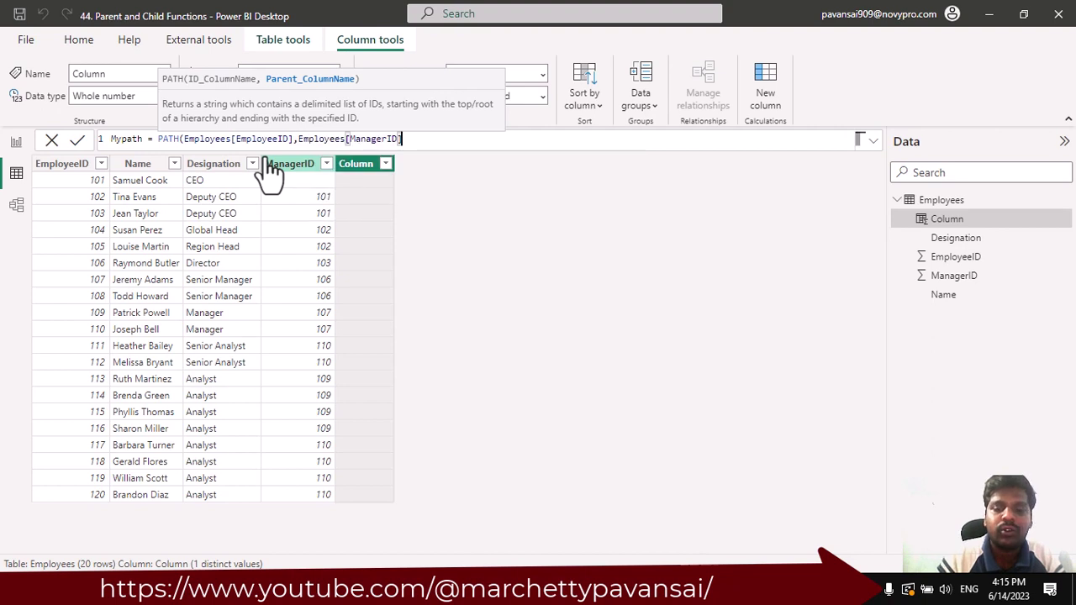
type(")")
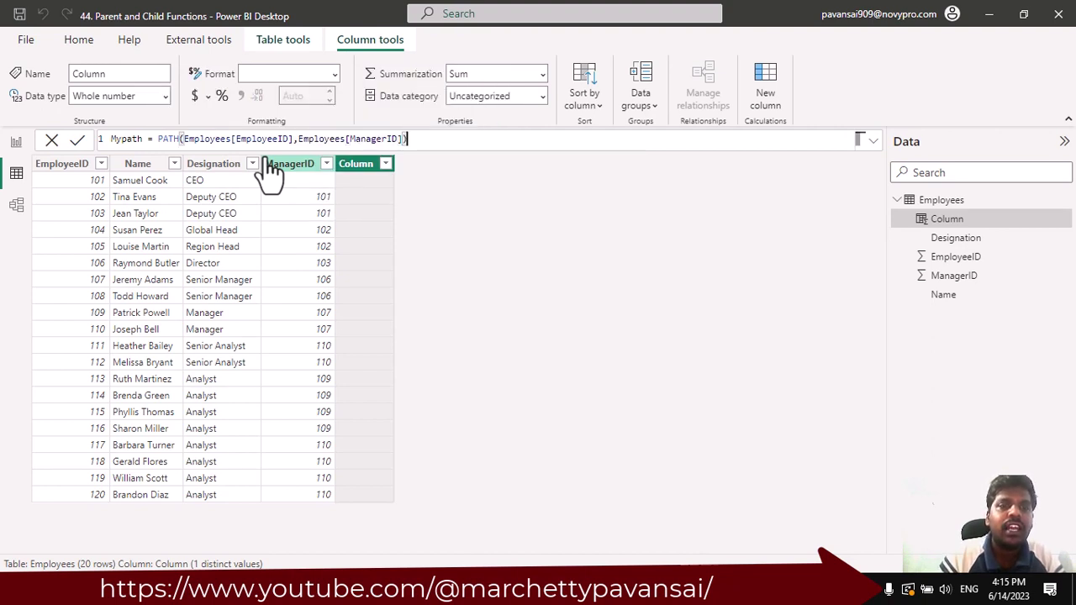
key("Return")
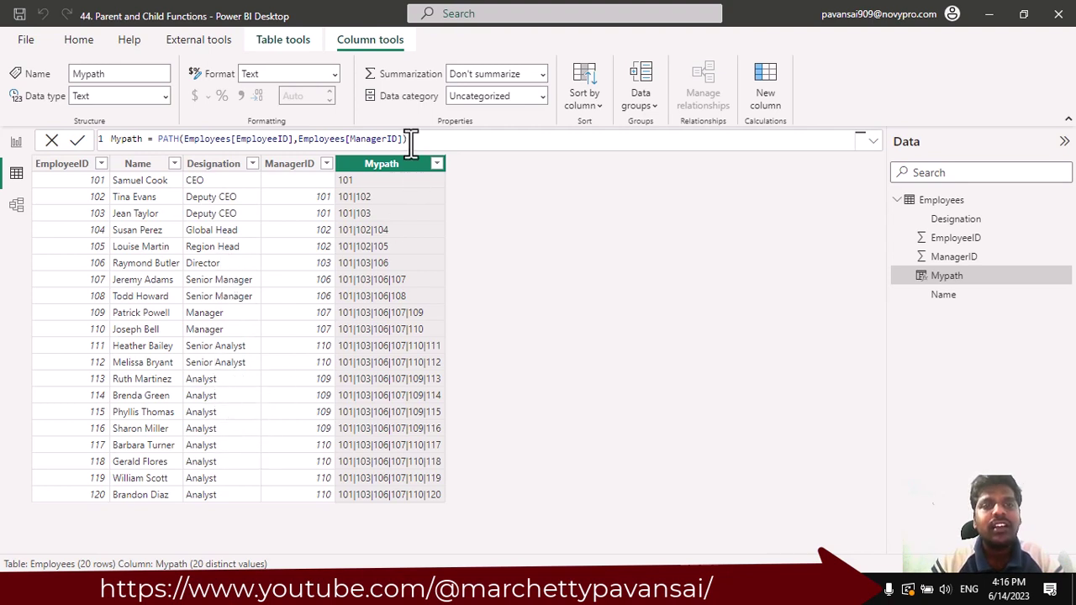
- Add a new column pathcontains = PATHCONTAINS(Employees[Mypath],110)
left_click(765, 92)
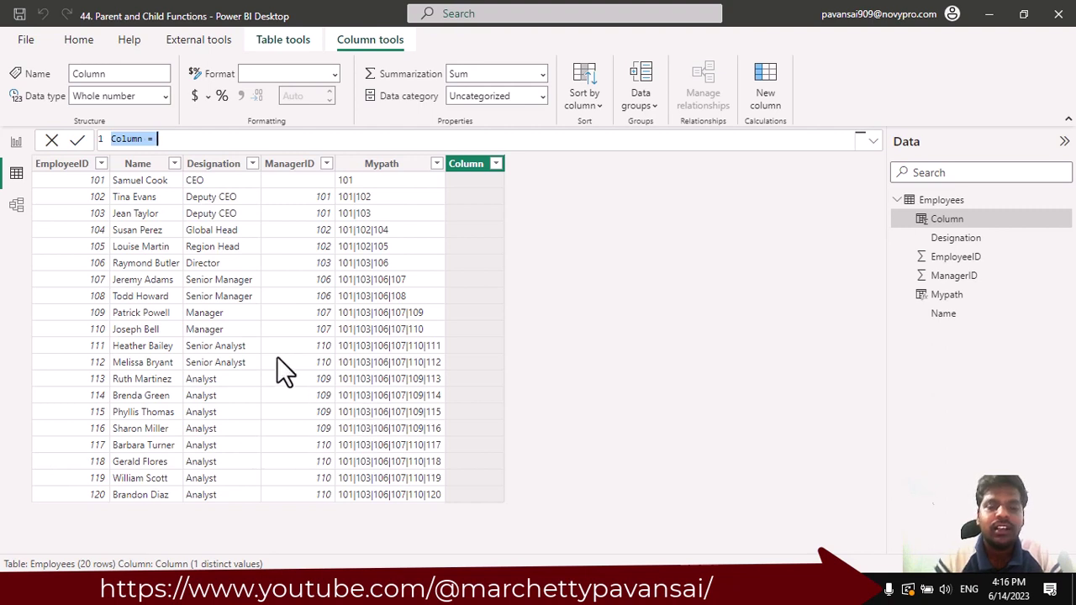
type("pathcontains ")
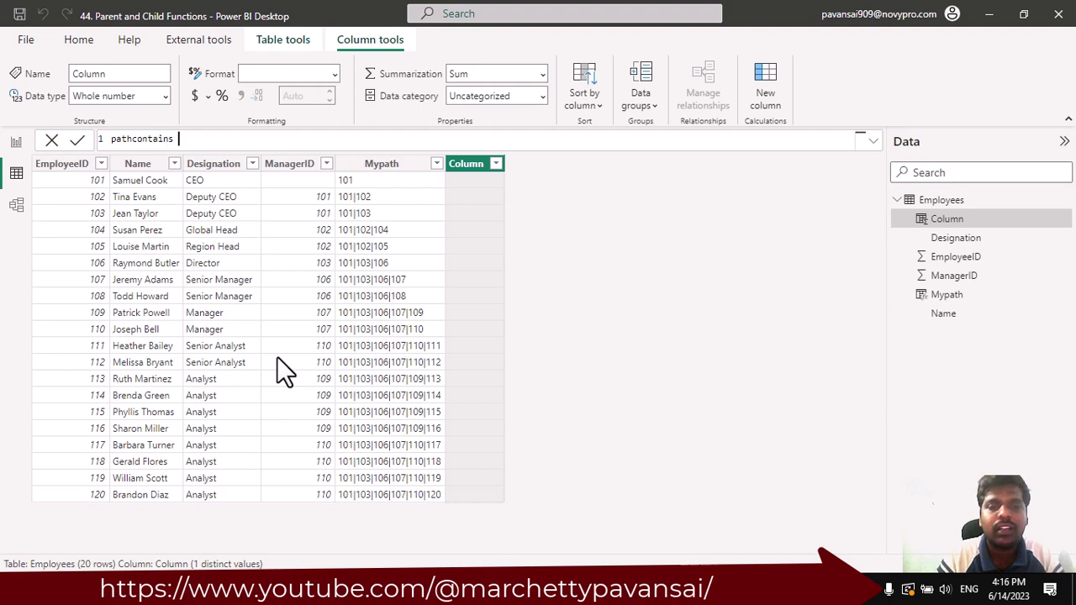
type("= pat")
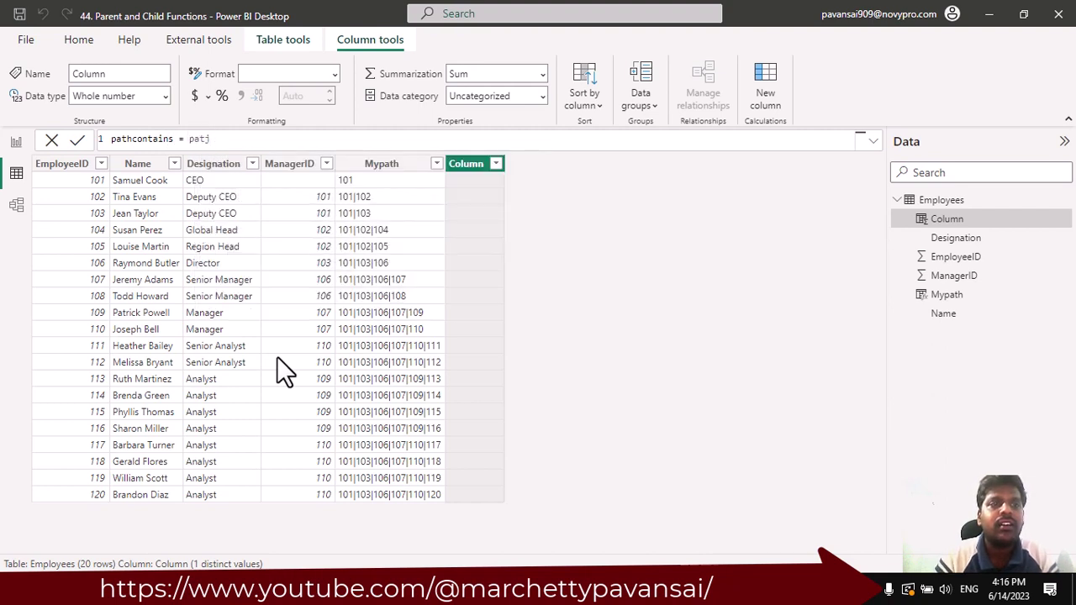
key("Down")
key("Tab")
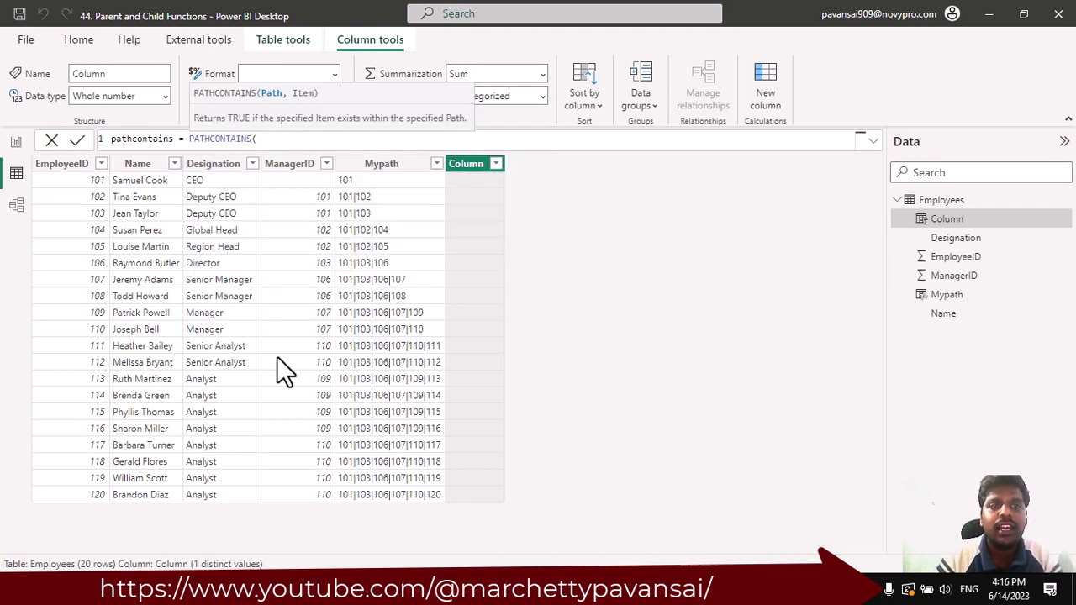
type("my")
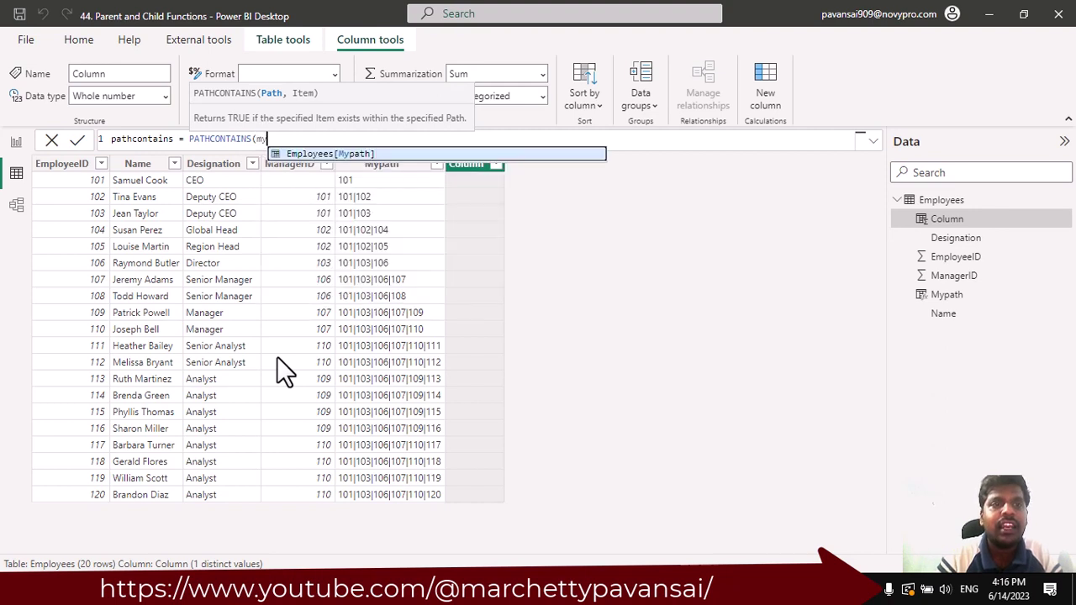
key("Tab")
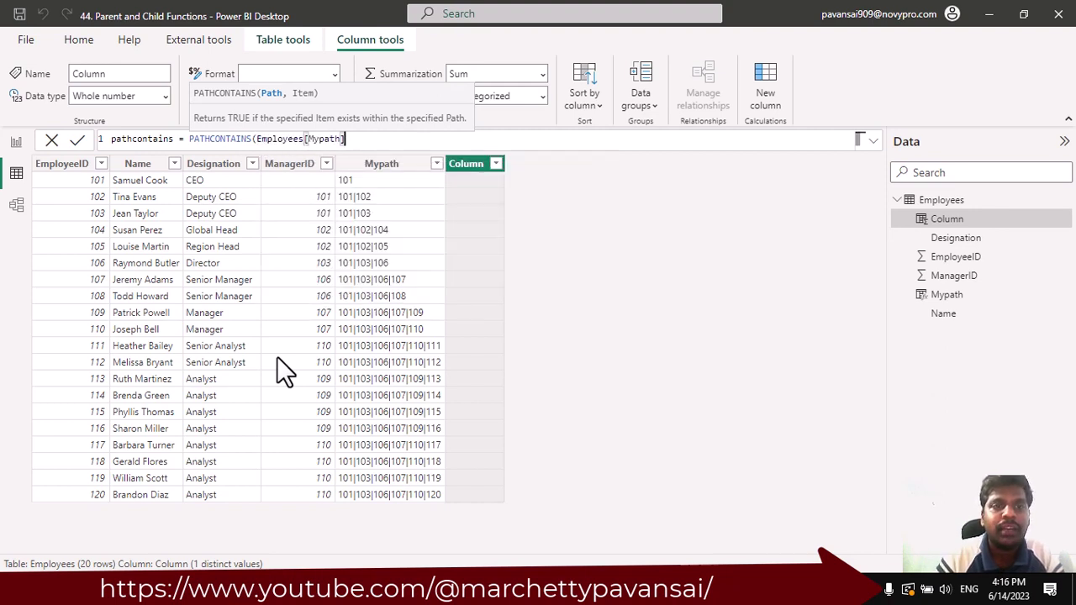
type(",")
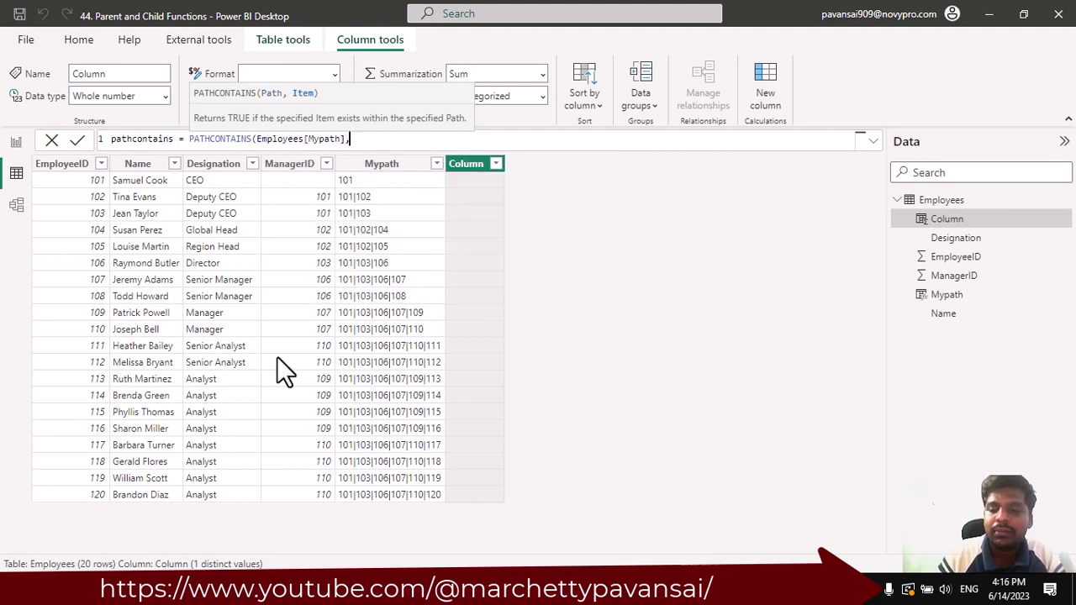
type("110")
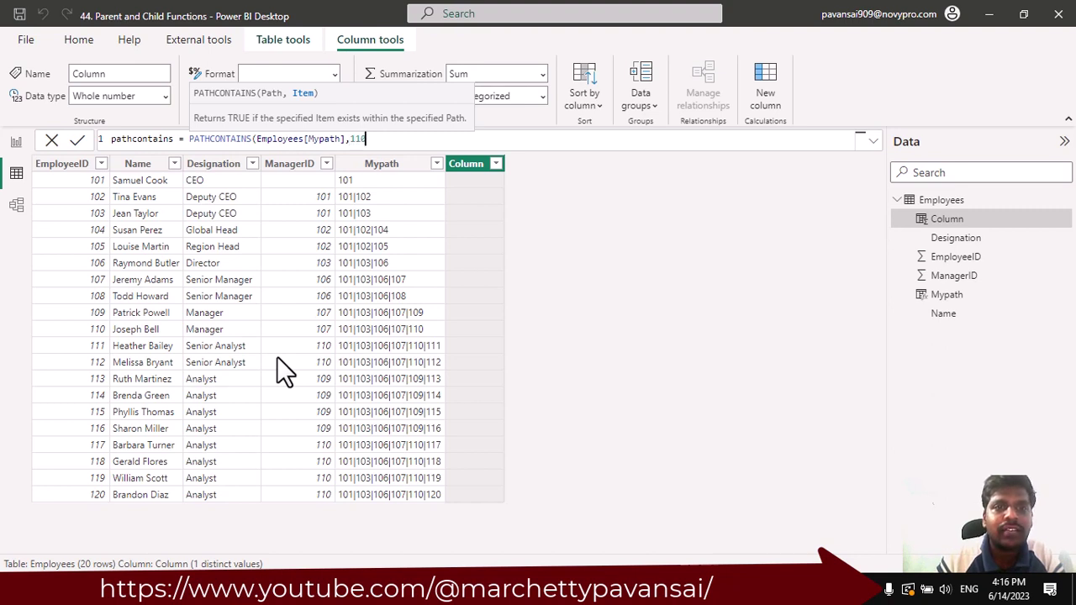
type(")")
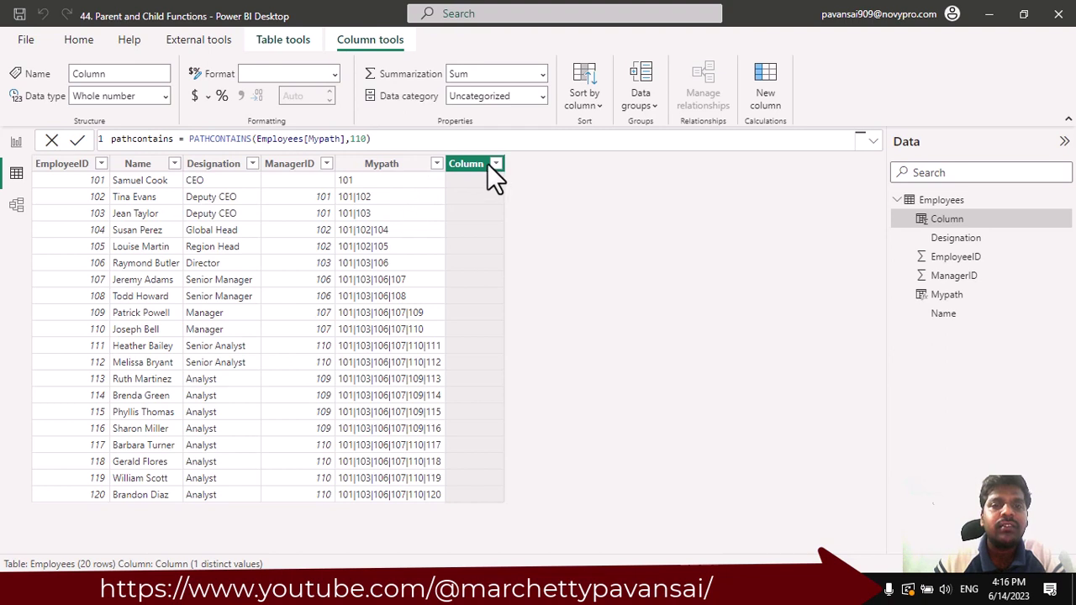
key("Return")
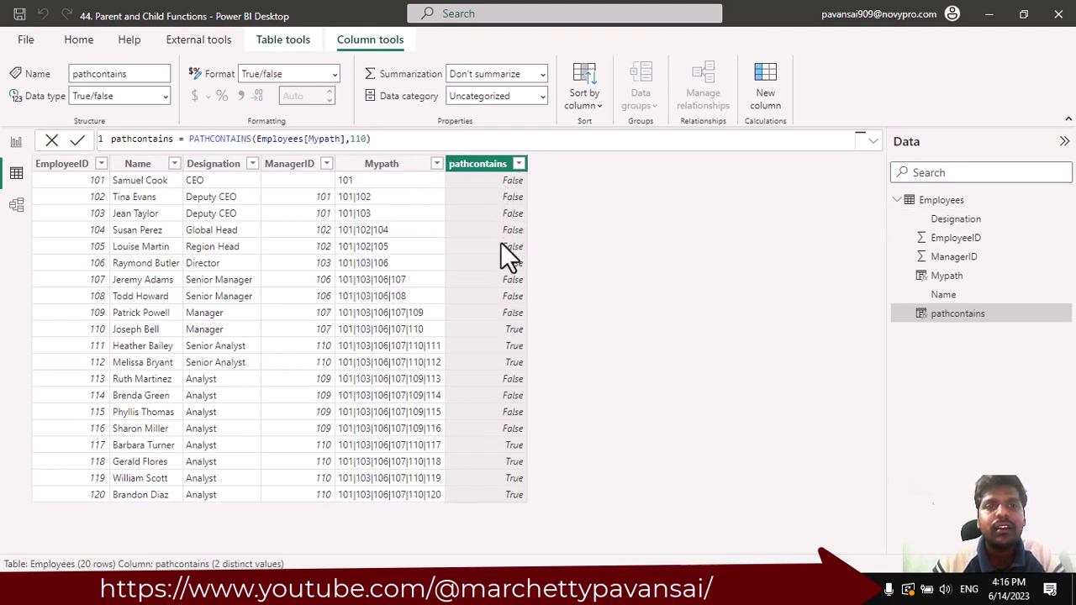
left_click(519, 163)
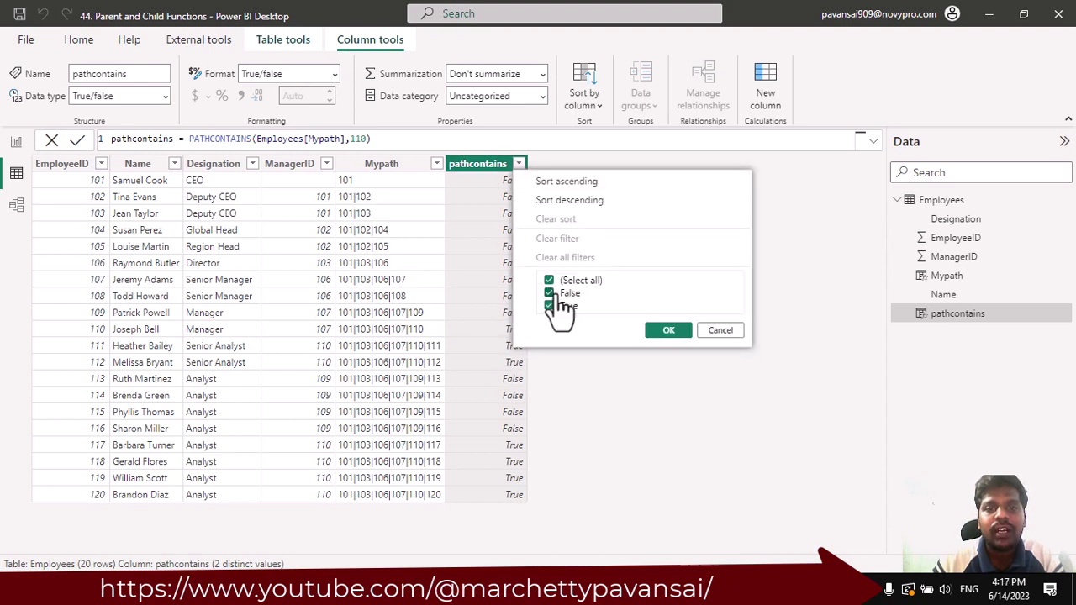
left_click(548, 293)
left_click(666, 332)
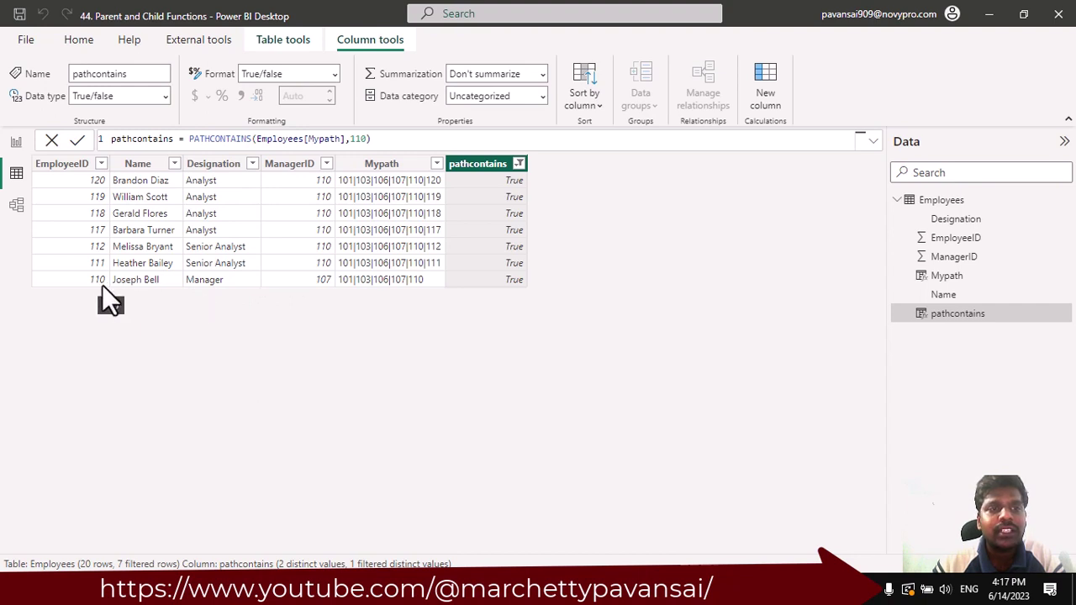
double_click(358, 139)
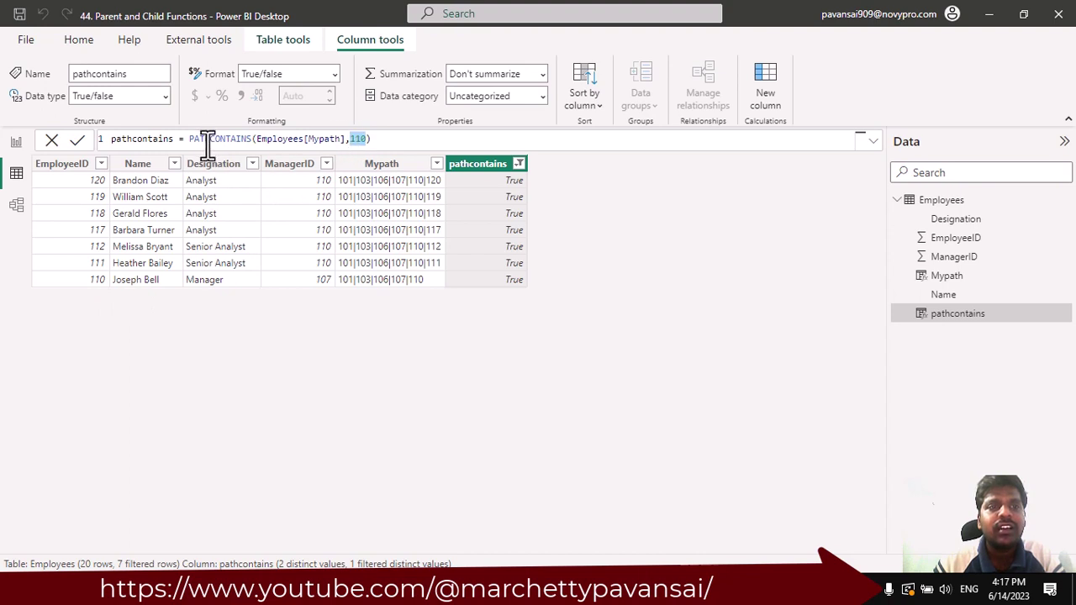
left_click_drag(190, 139, 254, 139)
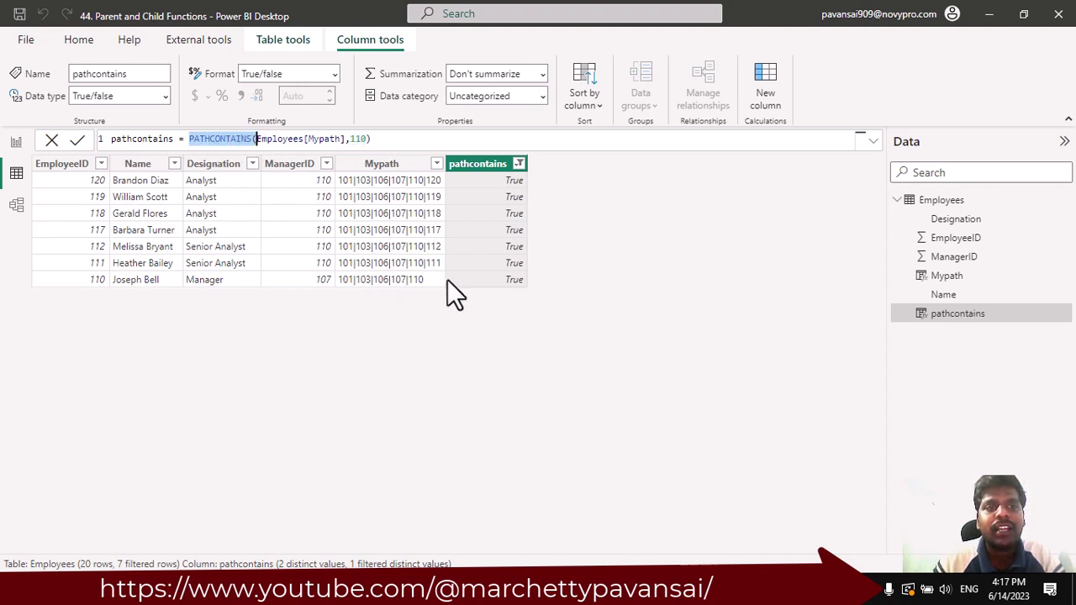
left_click(518, 166)
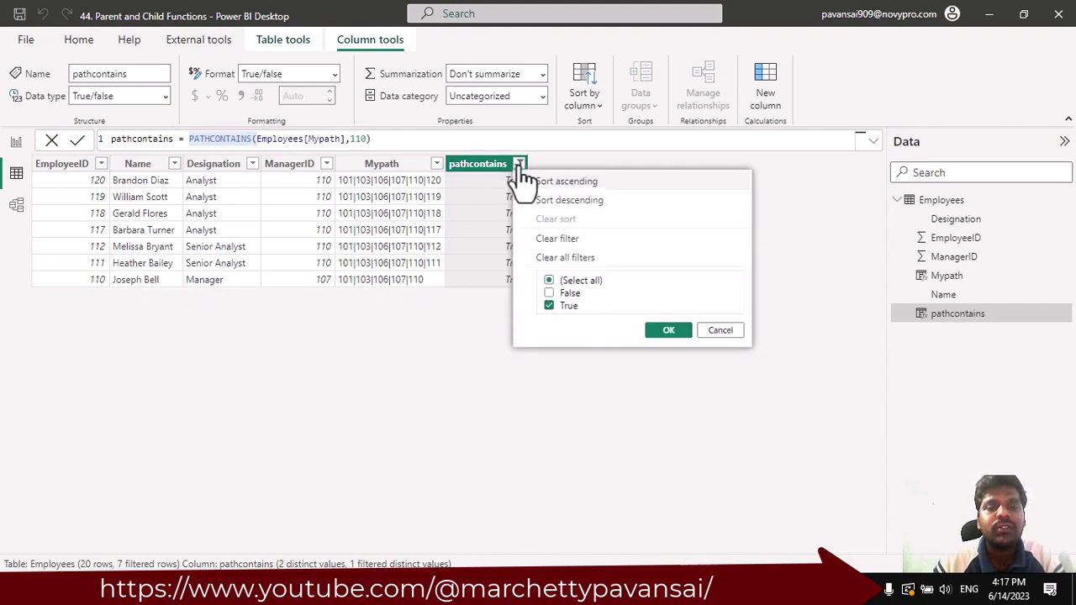
left_click(576, 258)
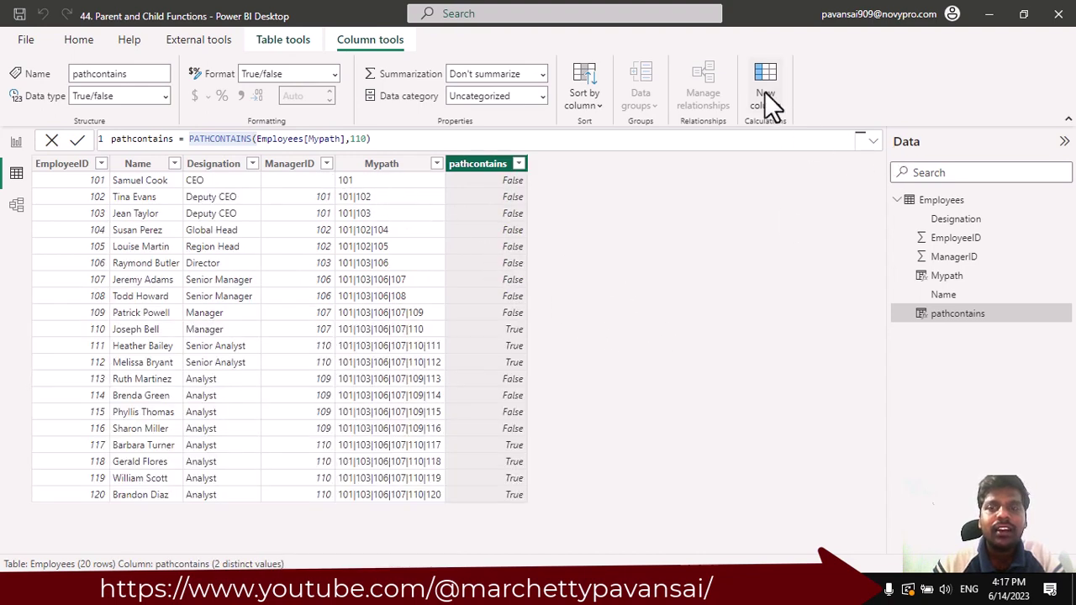
- Add a new column pathitem = PATHITEM(Employees[Mypath],3,TEXT)
left_click(744, 107)
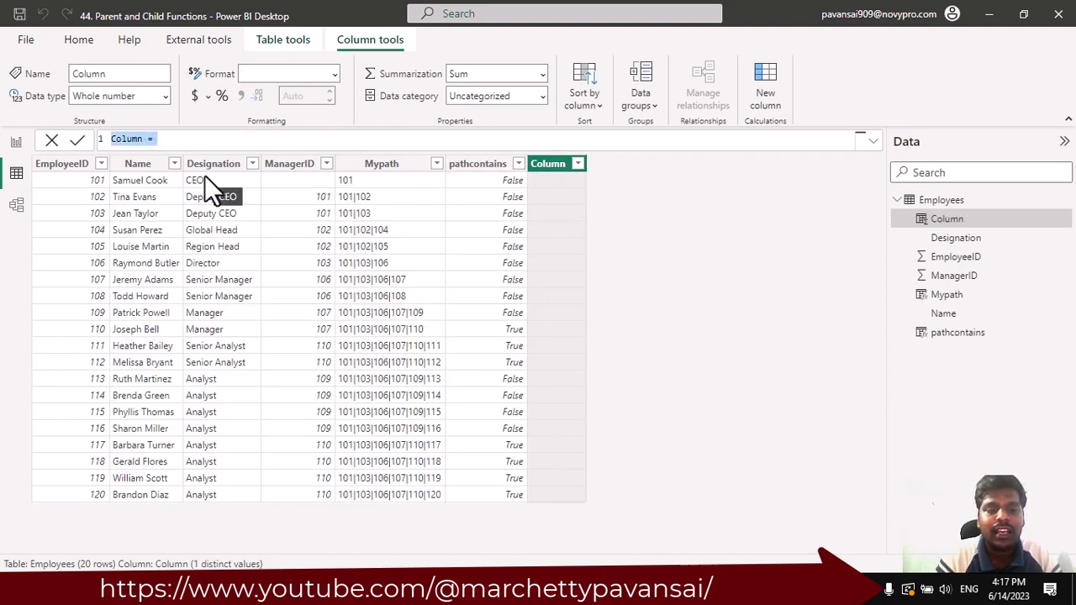
type("pathitem  ")
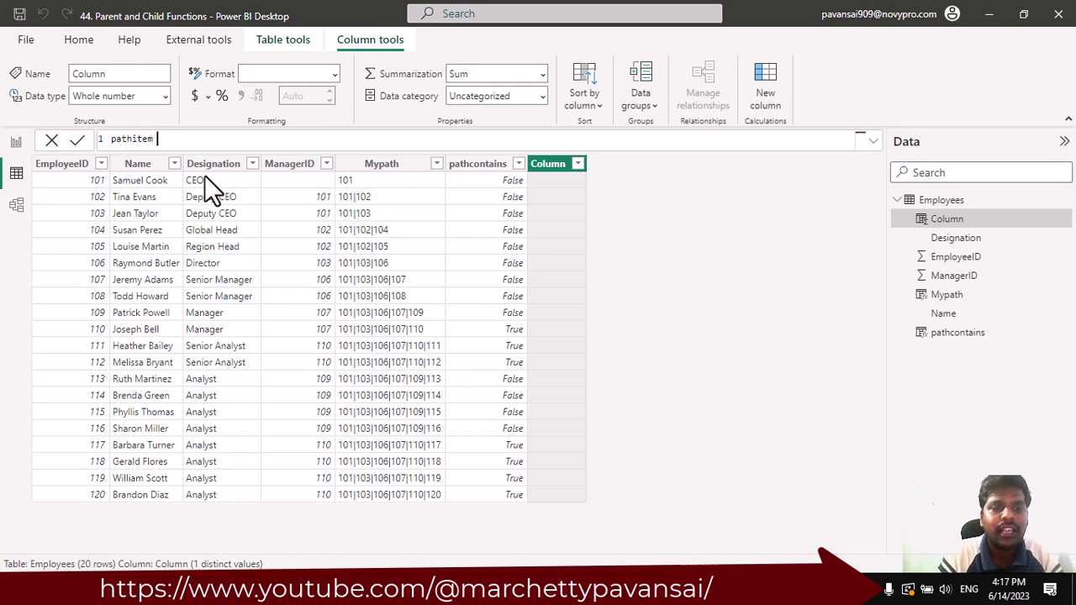
type("= path")
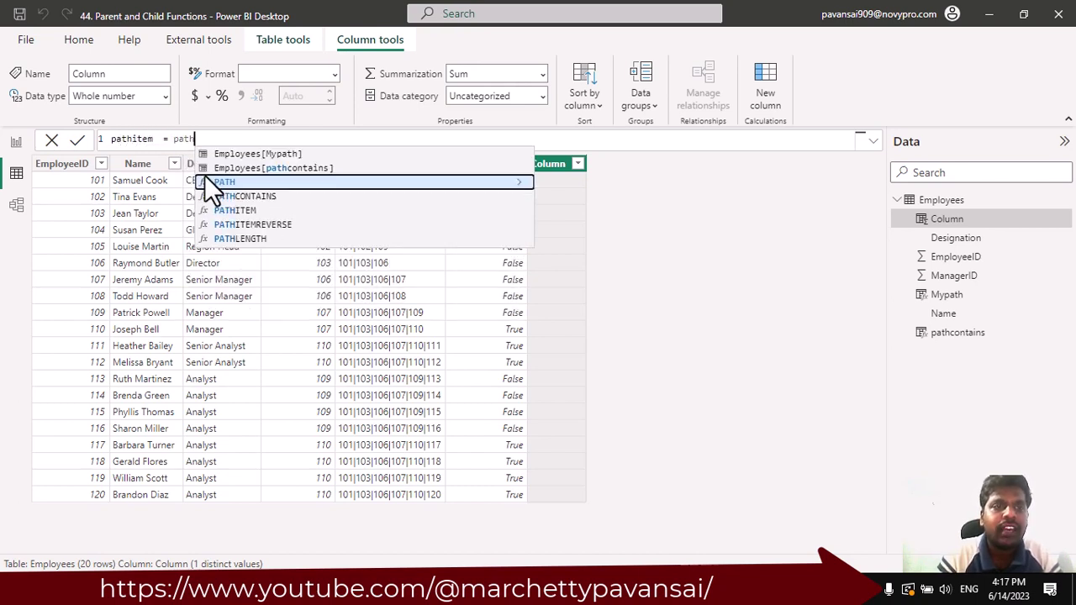
key("Down")
key("Down")
key("Tab")
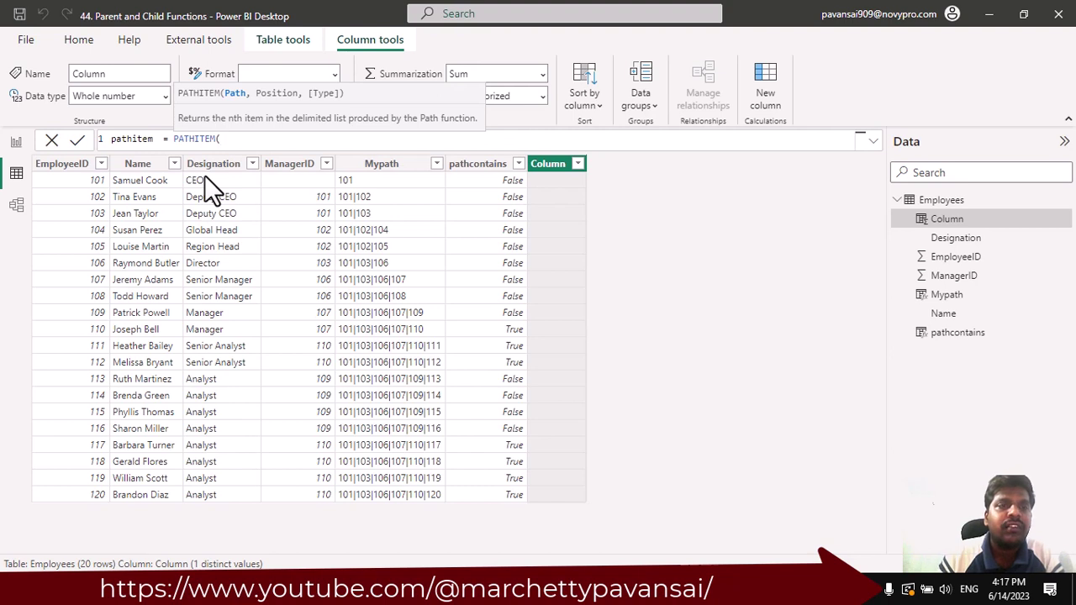
type("myp")
key("Tab")
type(",")
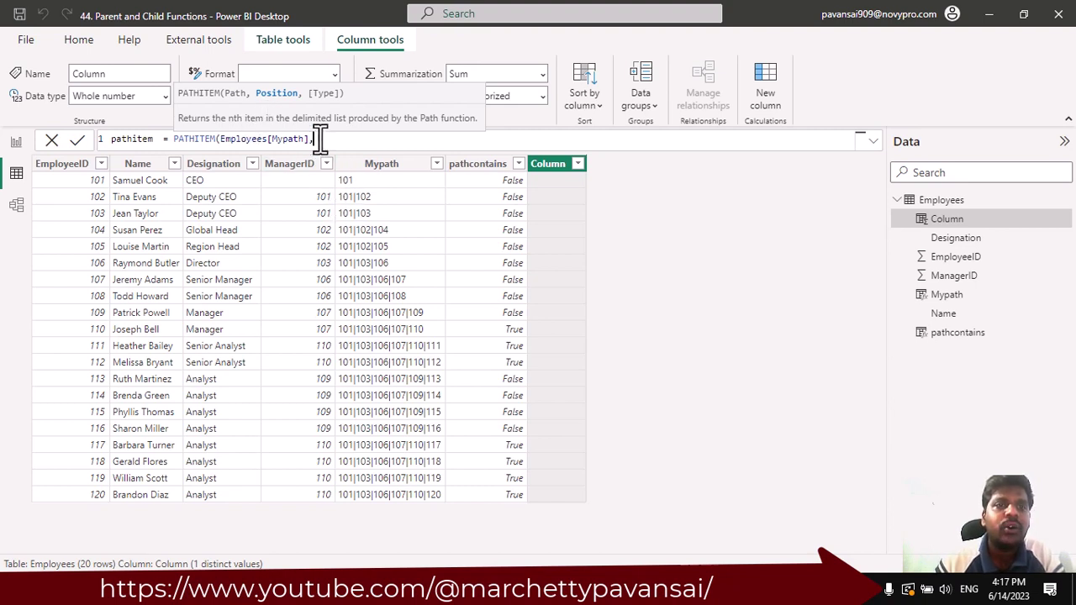
type("3,")
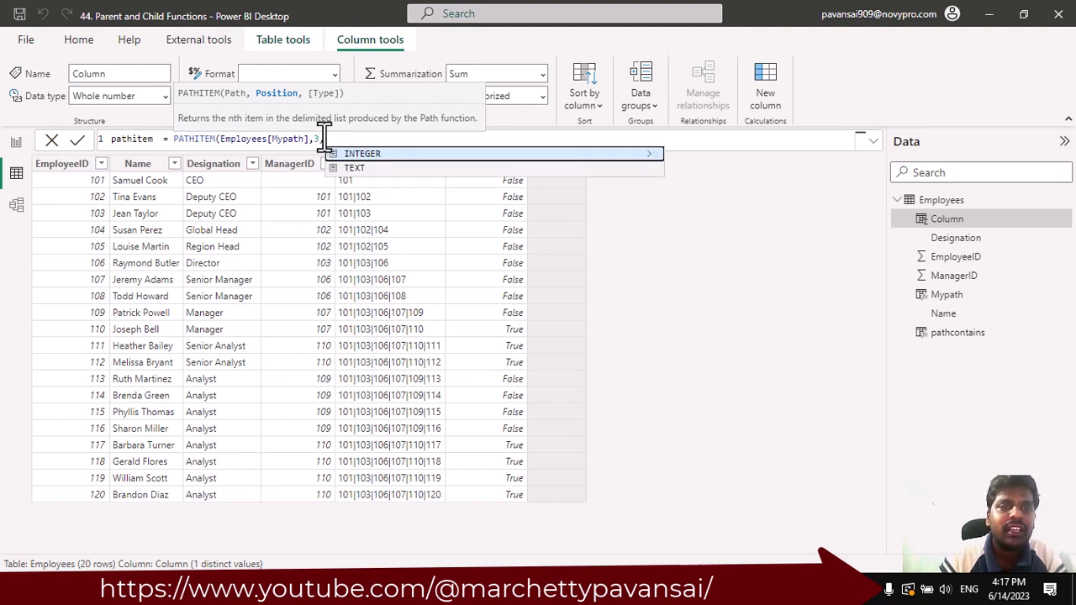
left_click(367, 168)
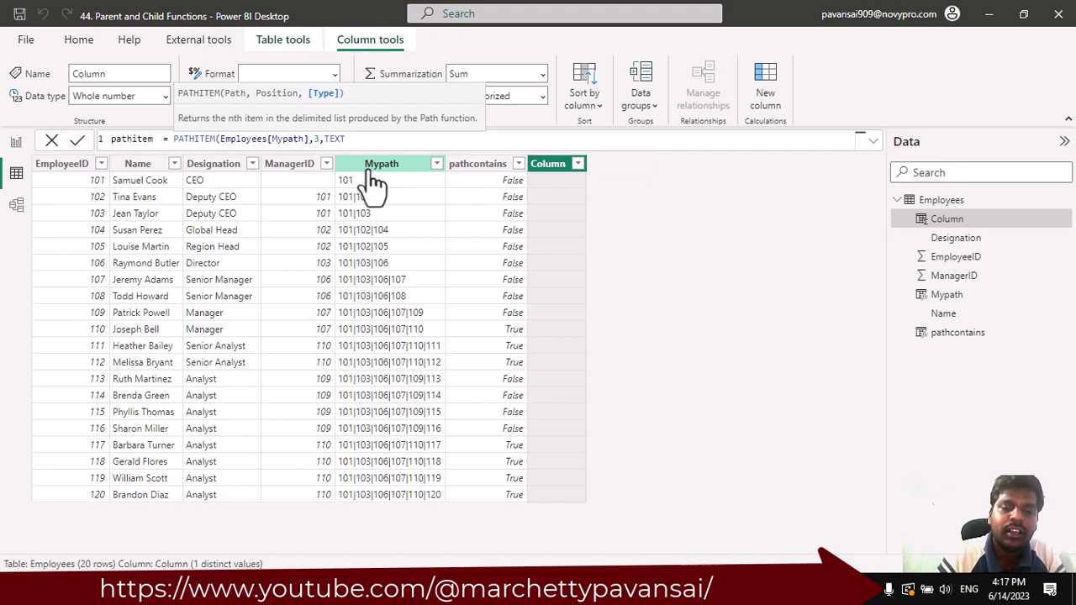
type(")")
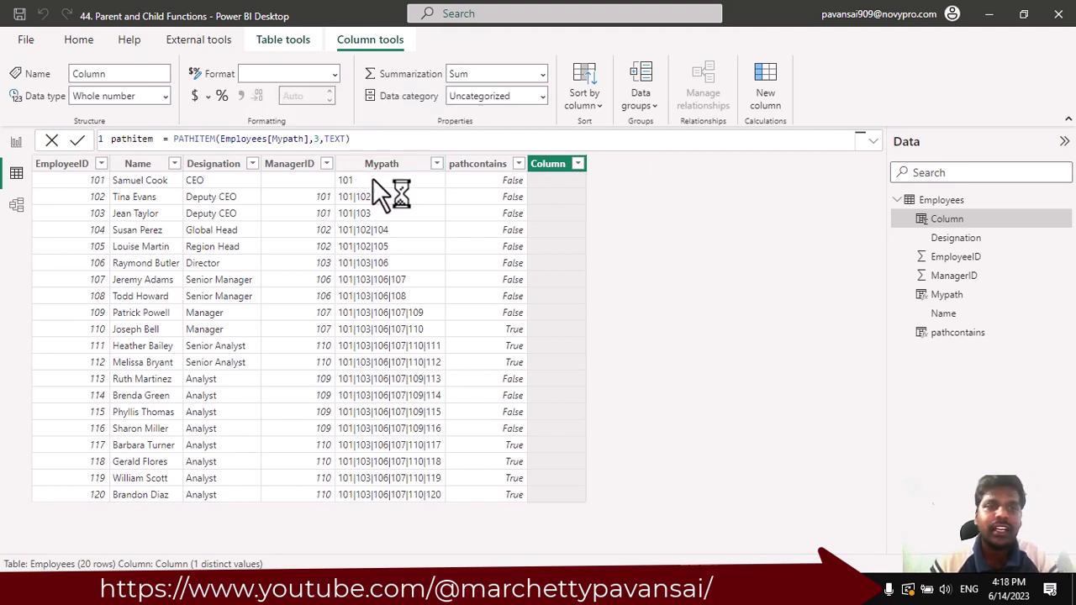
key("Return")
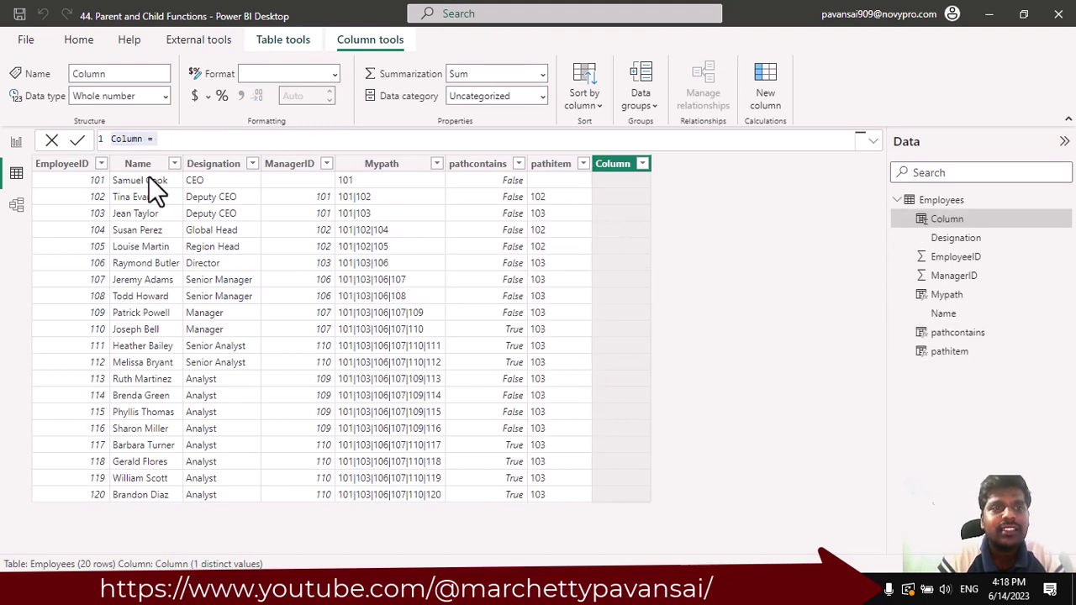
- Enter pathitemreverse = PATHITEMREVERSE(Employees[Mypath],3,TEXT) as the new column's formula
type("pat")
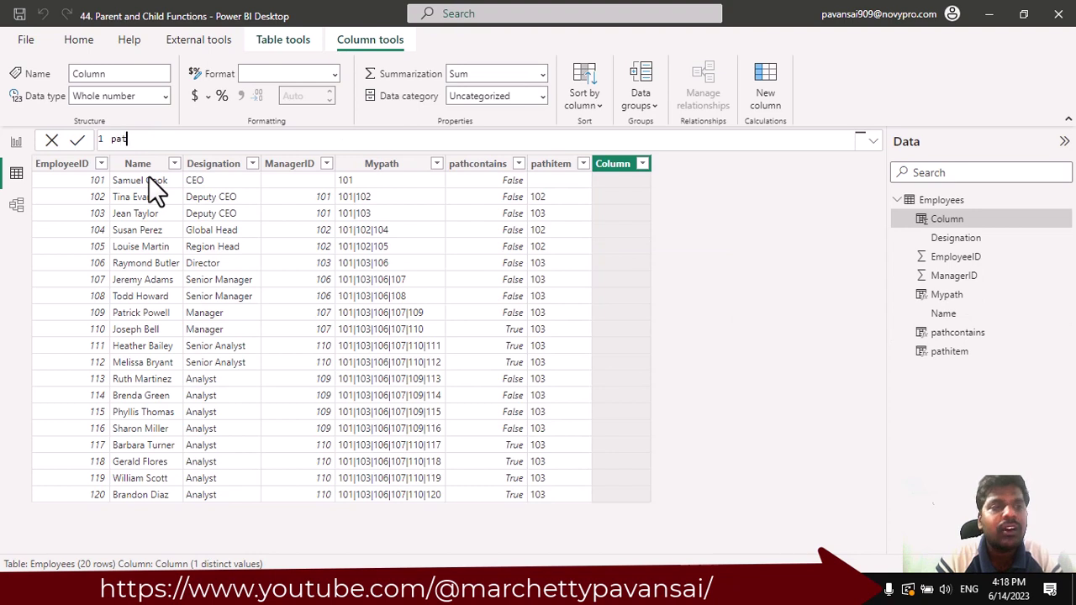
type("hitemre")
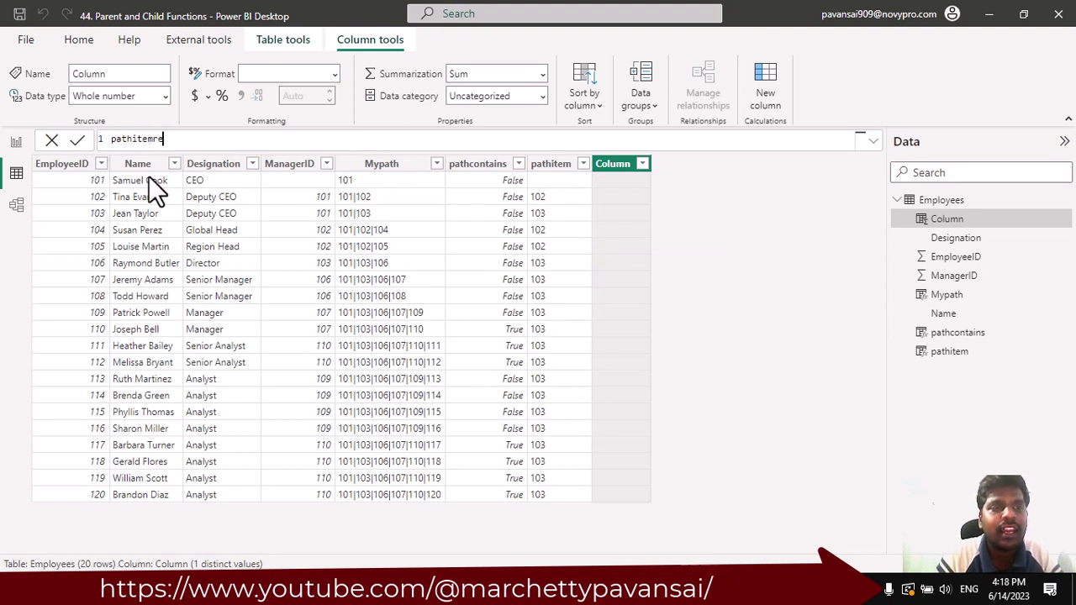
type("verse = path")
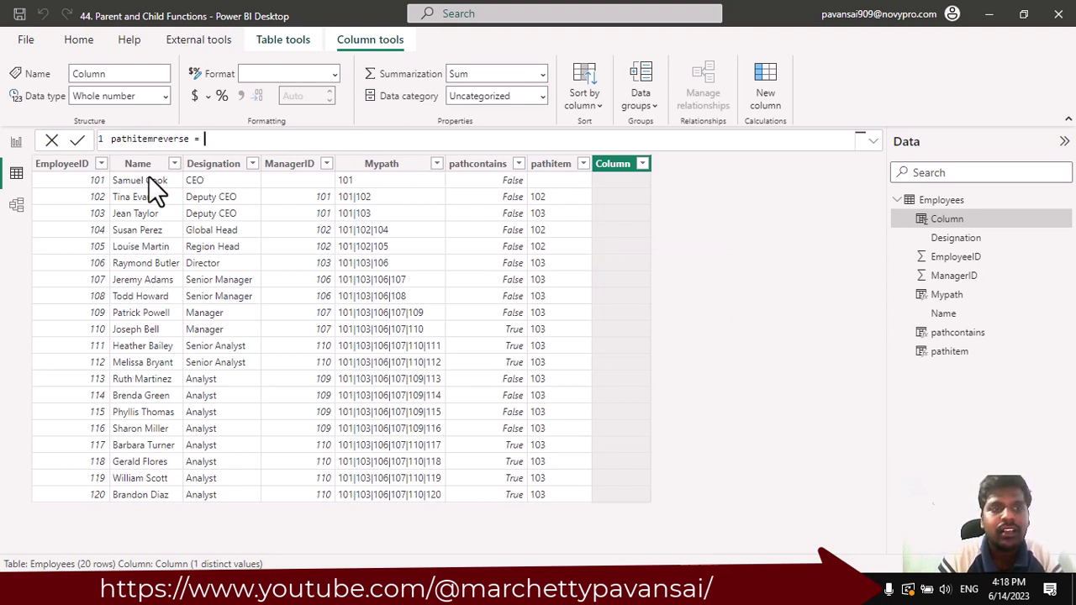
key("Down")
key("Down")
key("Down")
key("Tab")
type("my")
key("Tab")
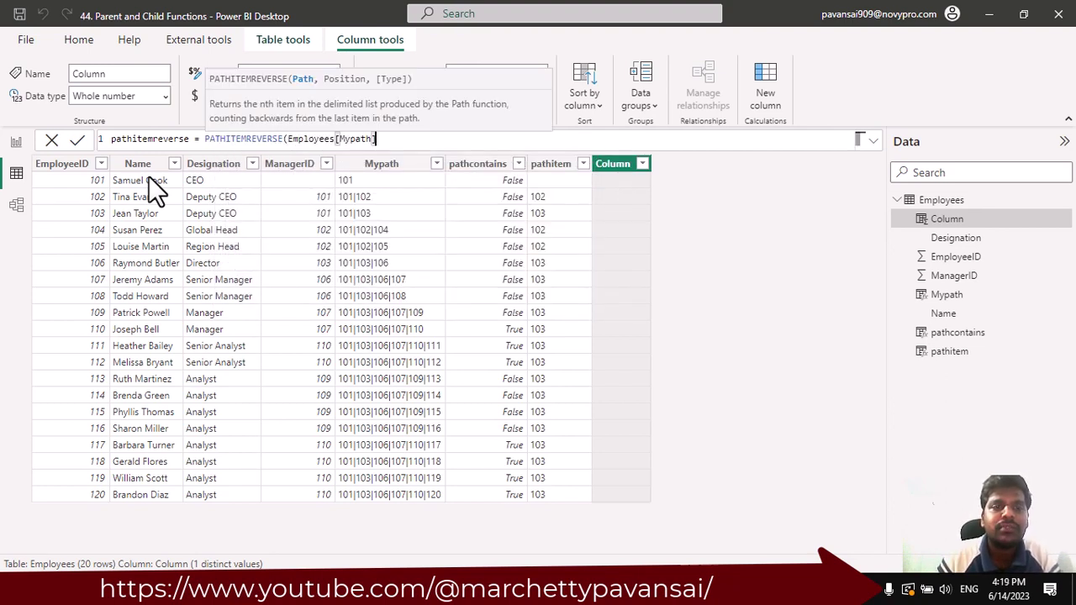
type(",")
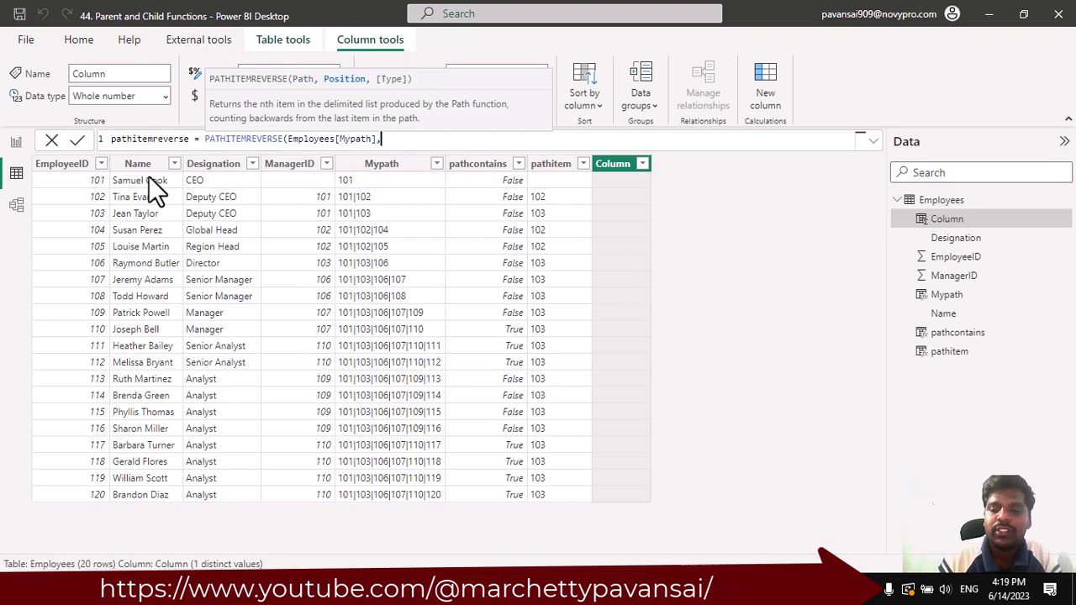
type("3,")
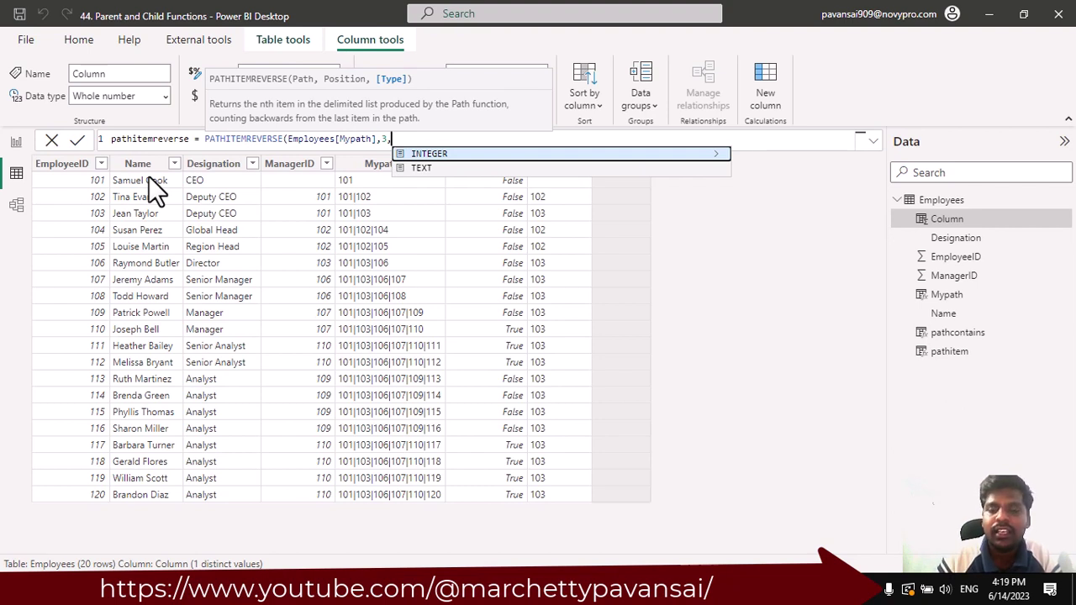
key("Down")
key("Tab")
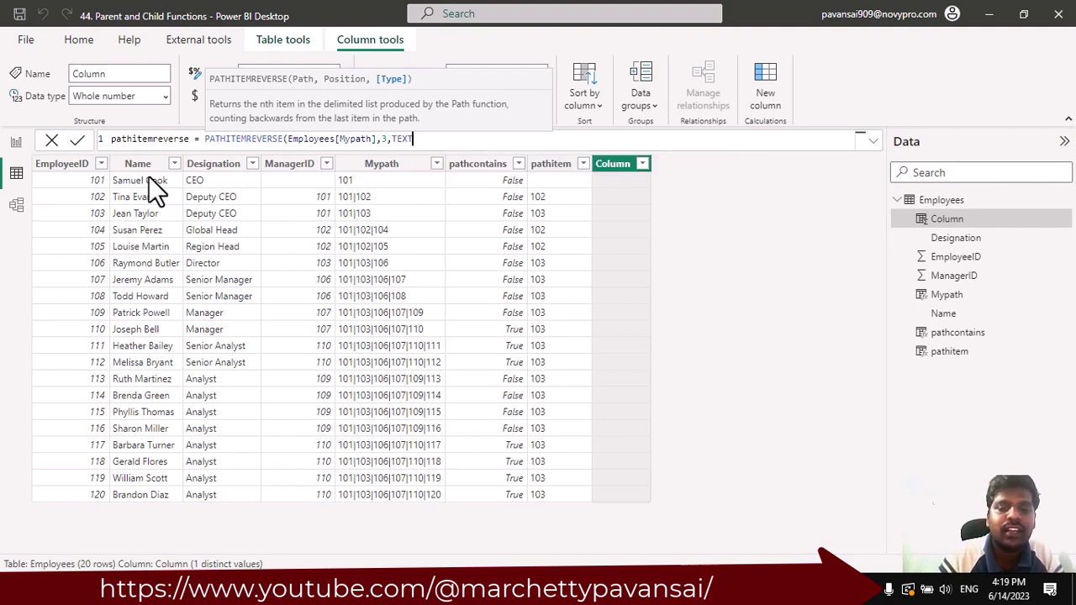
type(")")
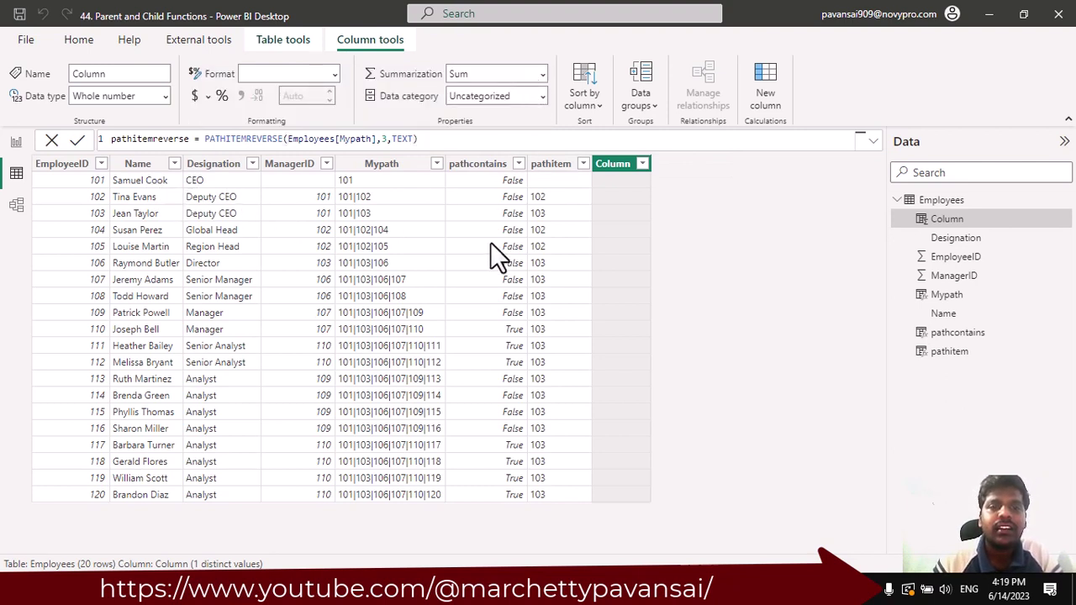
key("Return")
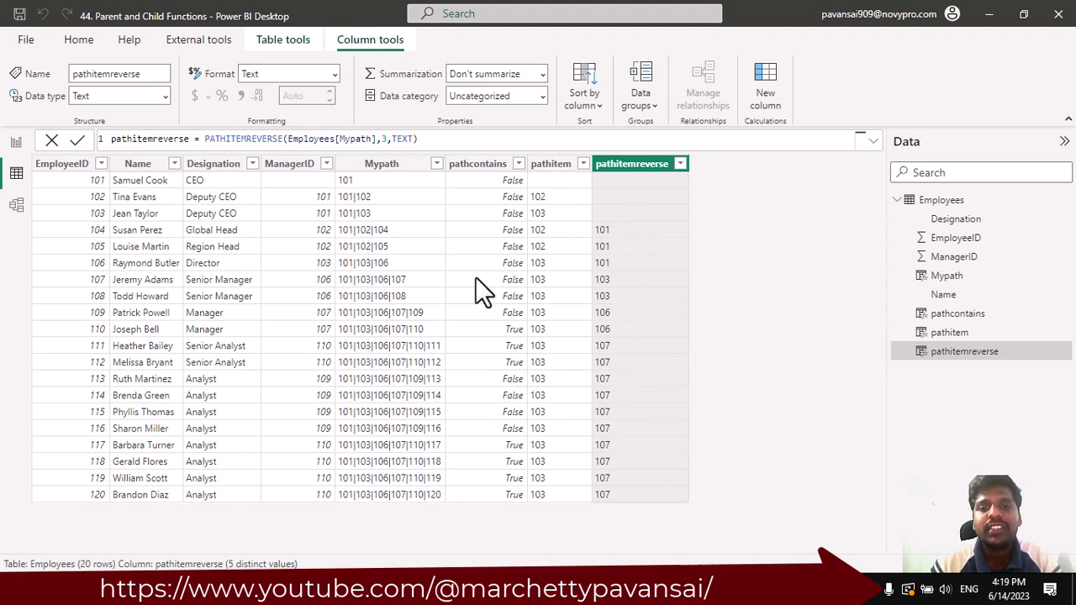
- Add a new column pathlength = PATHLENGTH(Employees[Mypath])
left_click(766, 84)
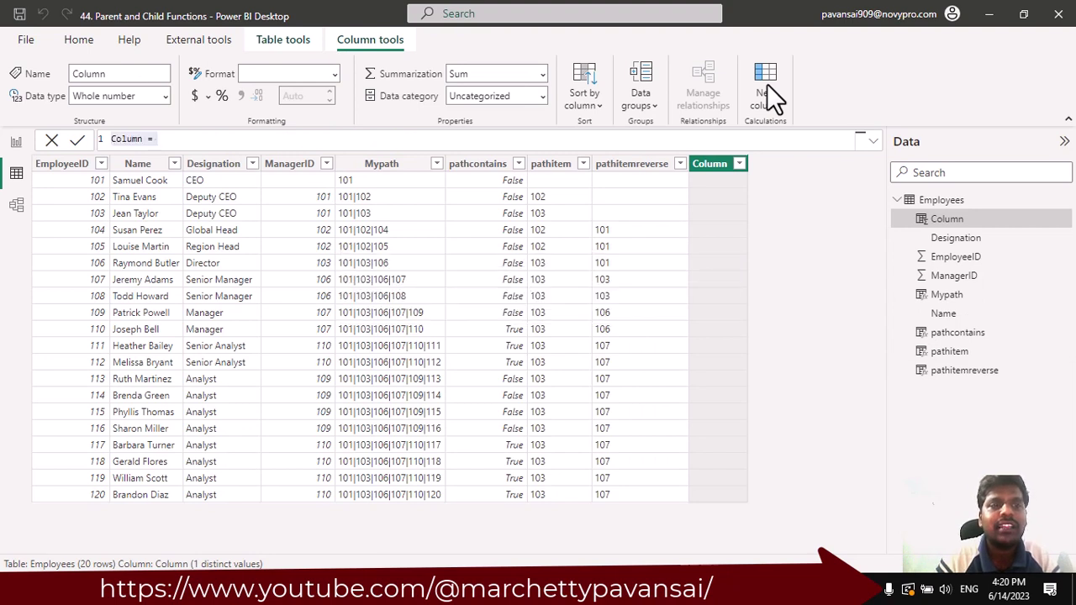
type("pathlength = path")
key("Down")
key("Down")
key("Tab")
type("my")
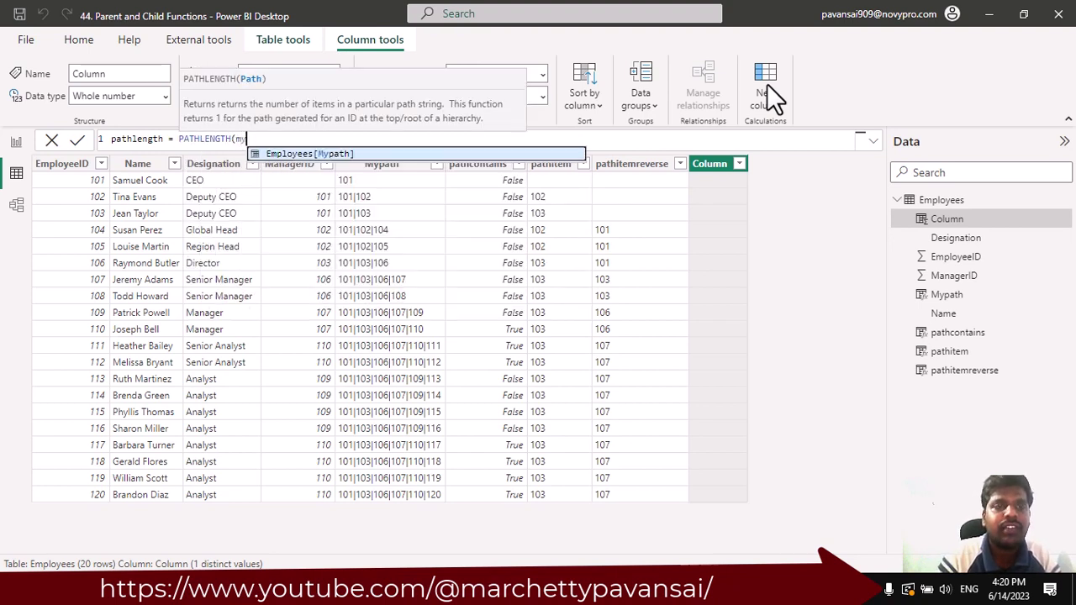
key("Tab")
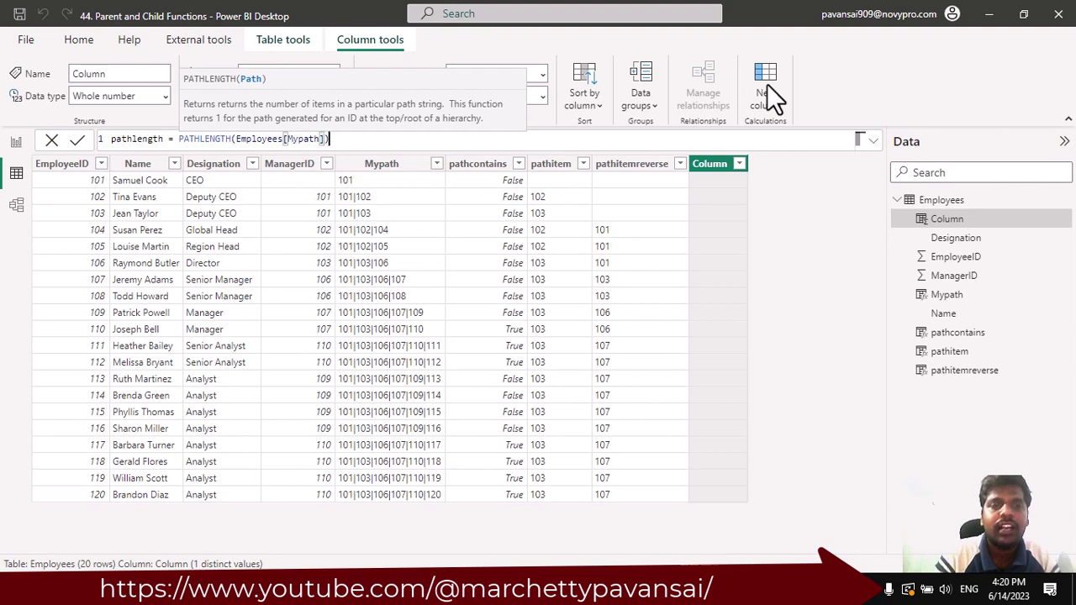
type(")")
key("Return")
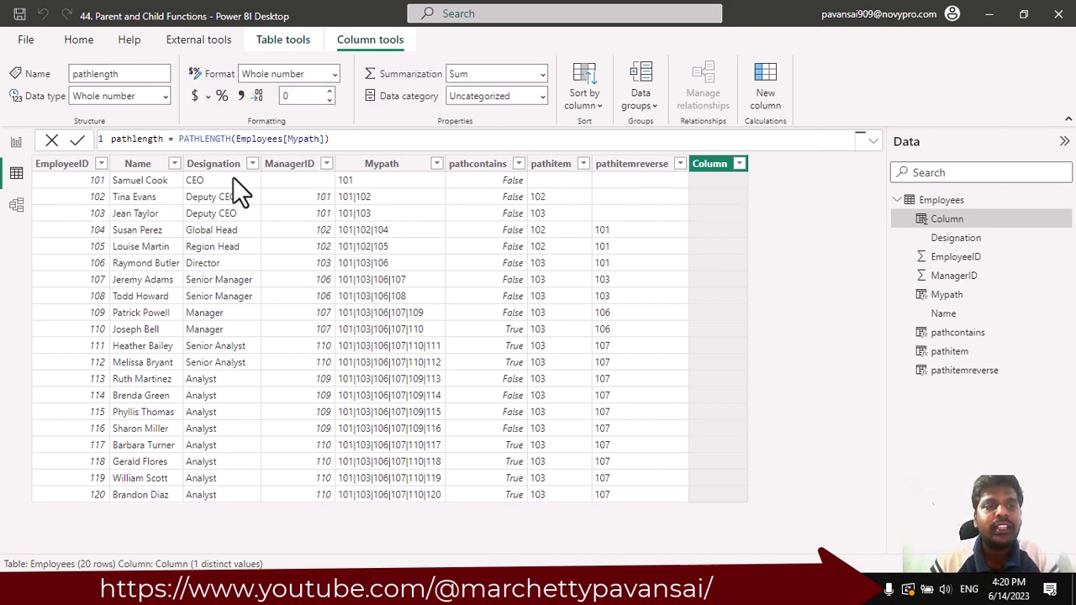